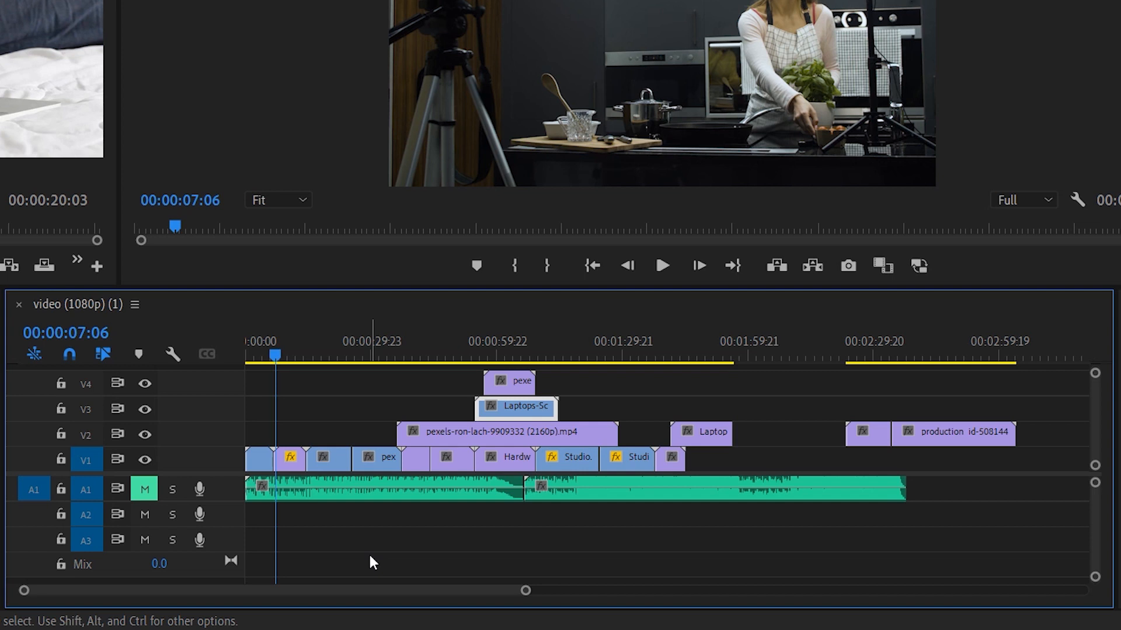
# Select one clip on each video track from V1 to V4 in turn to examine how they are layered
pyautogui.click(415, 460)
pyautogui.click(509, 434)
pyautogui.click(510, 411)
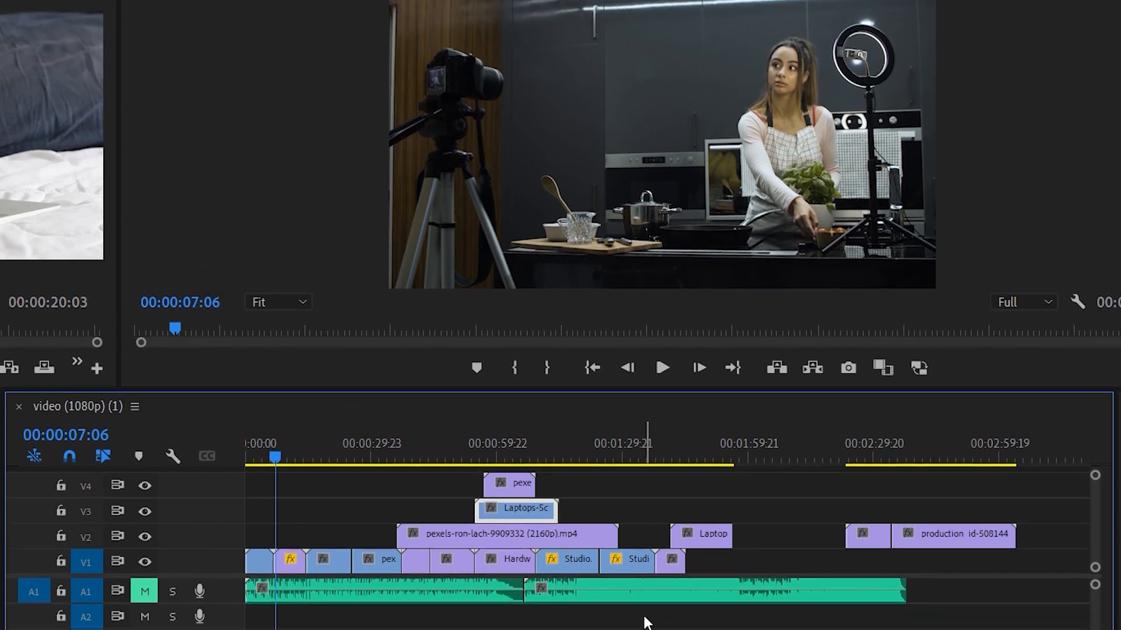
pyautogui.click(502, 484)
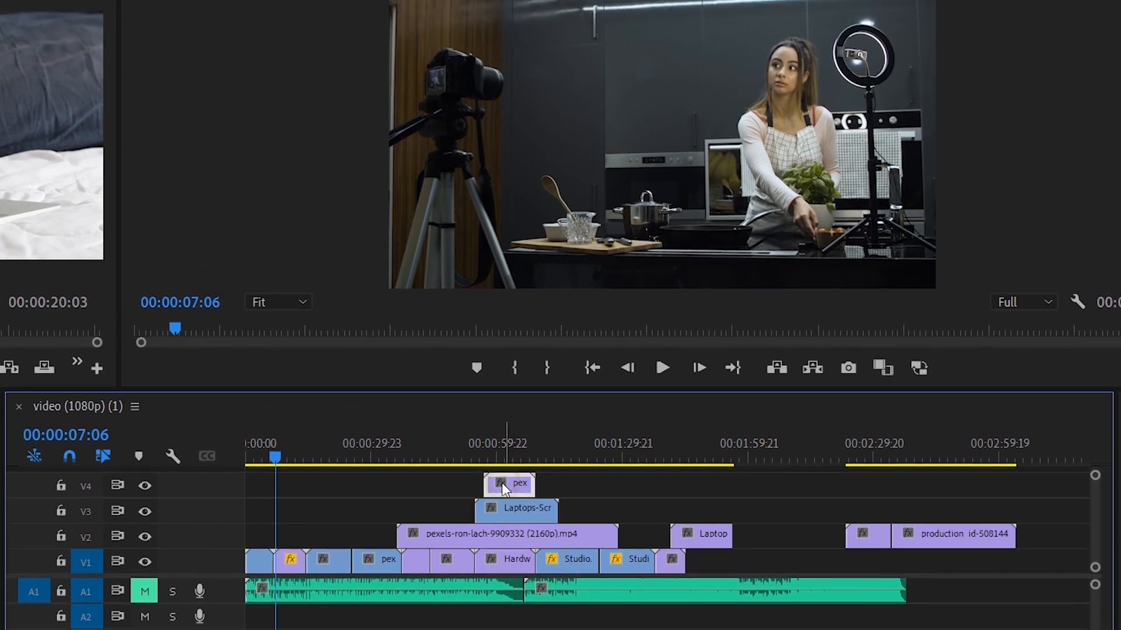
# Play the sequence from 00:00:54:18 to check which of the stacked clips shows in the preview
pyautogui.moveTo(460, 453); pyautogui.dragTo(477, 453)
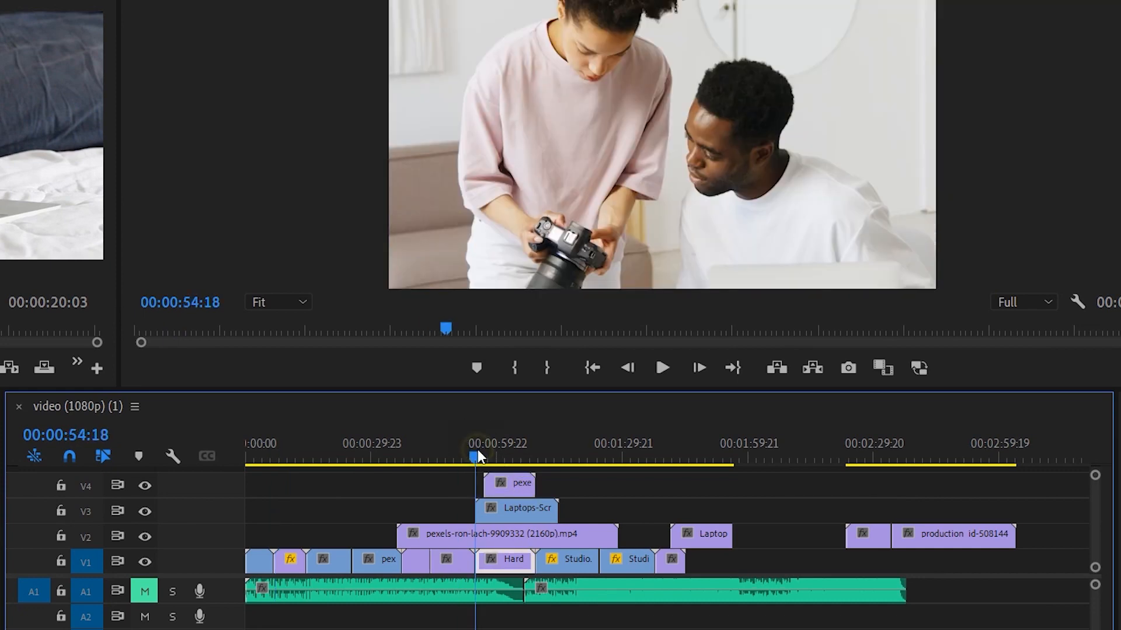
pyautogui.press('space')
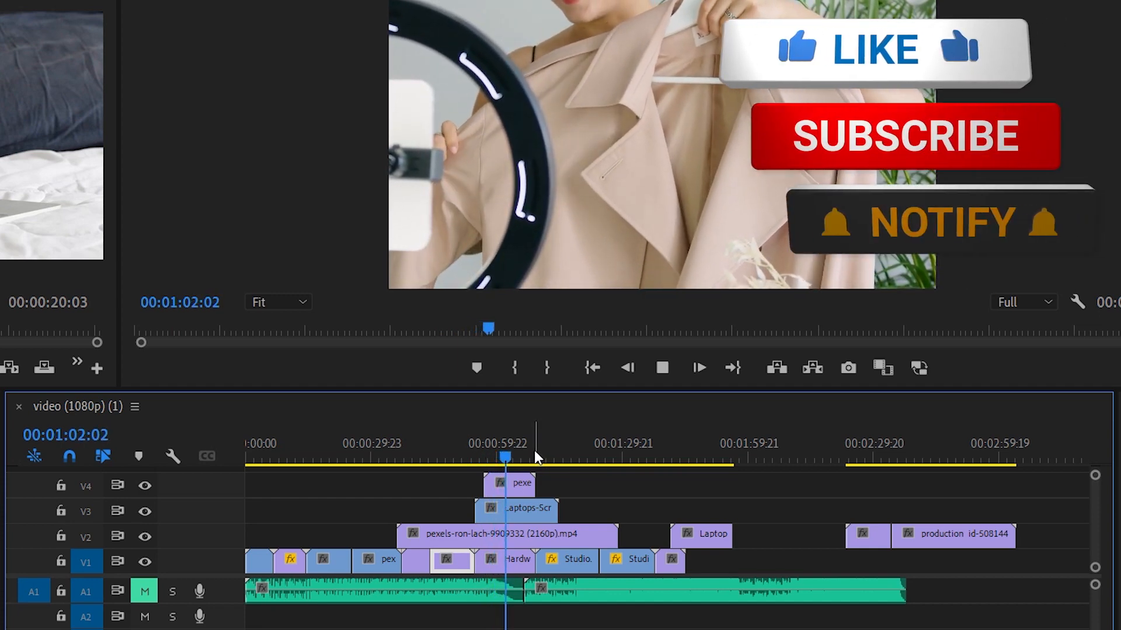
pyautogui.press('space')
# Move the Laptop clip from V2 to V4 directly after the pexels clip and place the playhead at 00:01:19:16
pyautogui.moveTo(704, 543); pyautogui.dragTo(581, 483)
pyautogui.moveTo(509, 457); pyautogui.dragTo(582, 466)
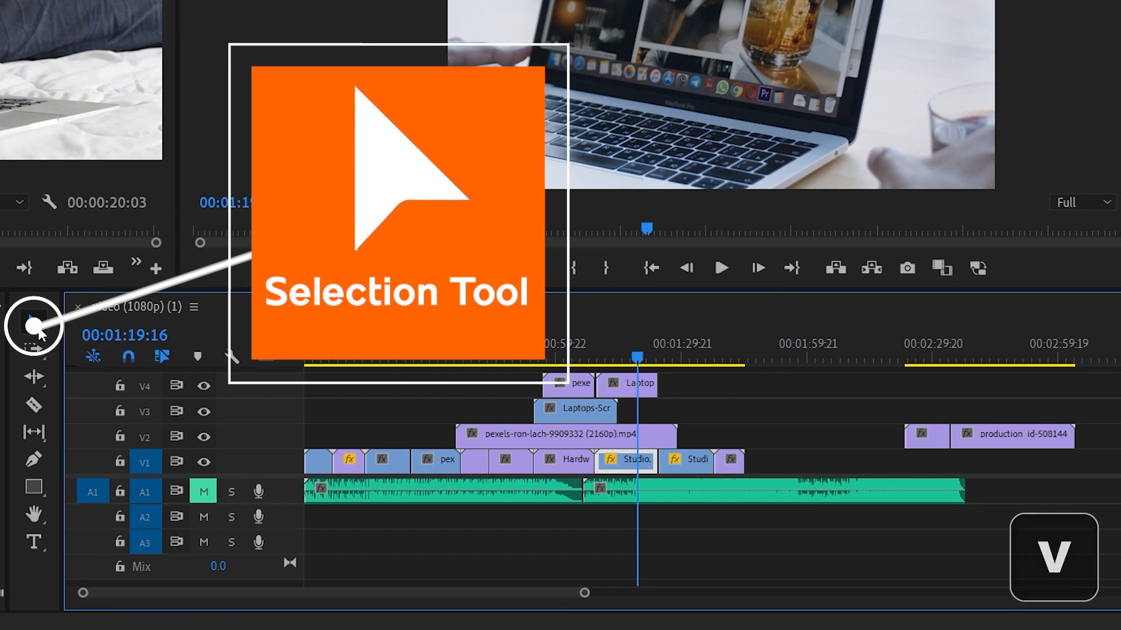
# With the Selection tool, select individual video and audio clips one by one, and both production_id clips on V2 together
pyautogui.click(36, 326)
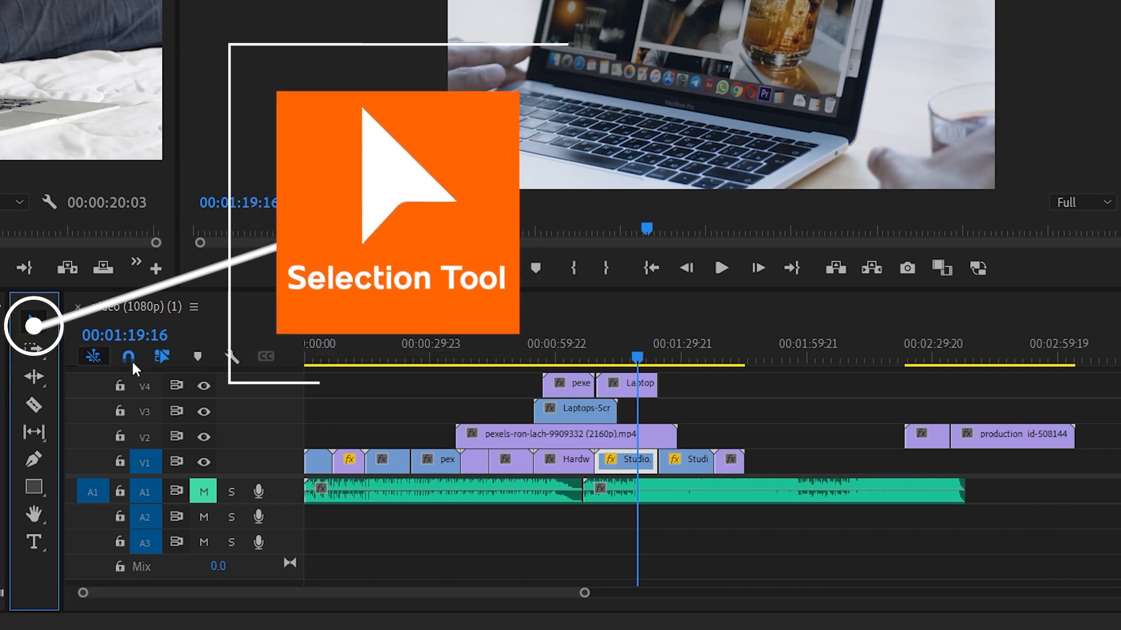
pyautogui.click(494, 448)
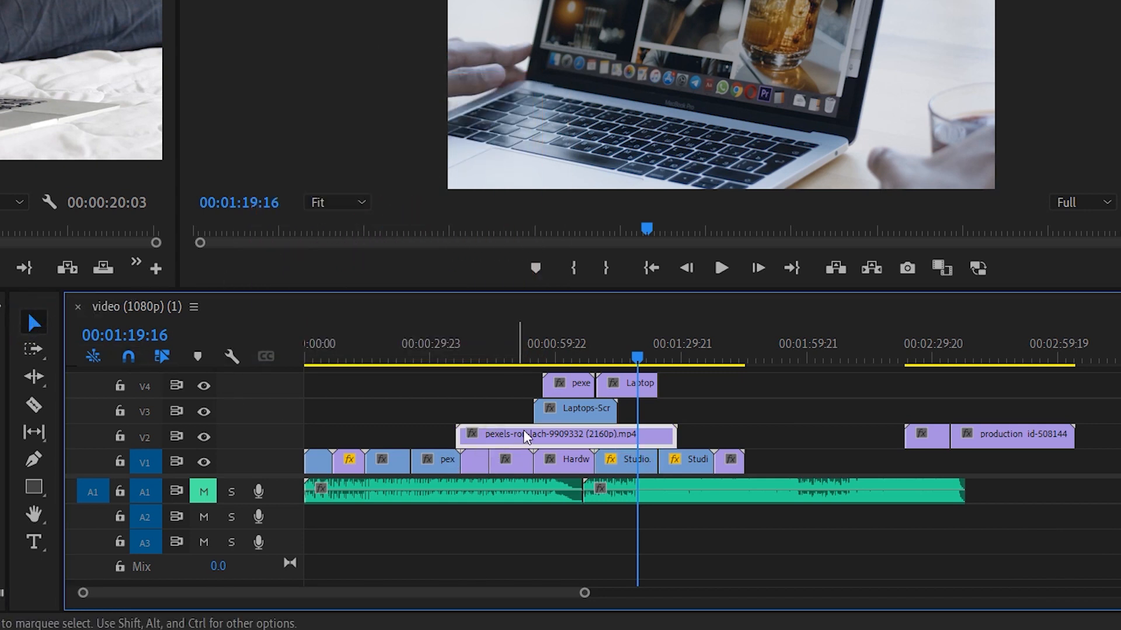
pyautogui.click(582, 419)
pyautogui.click(927, 444)
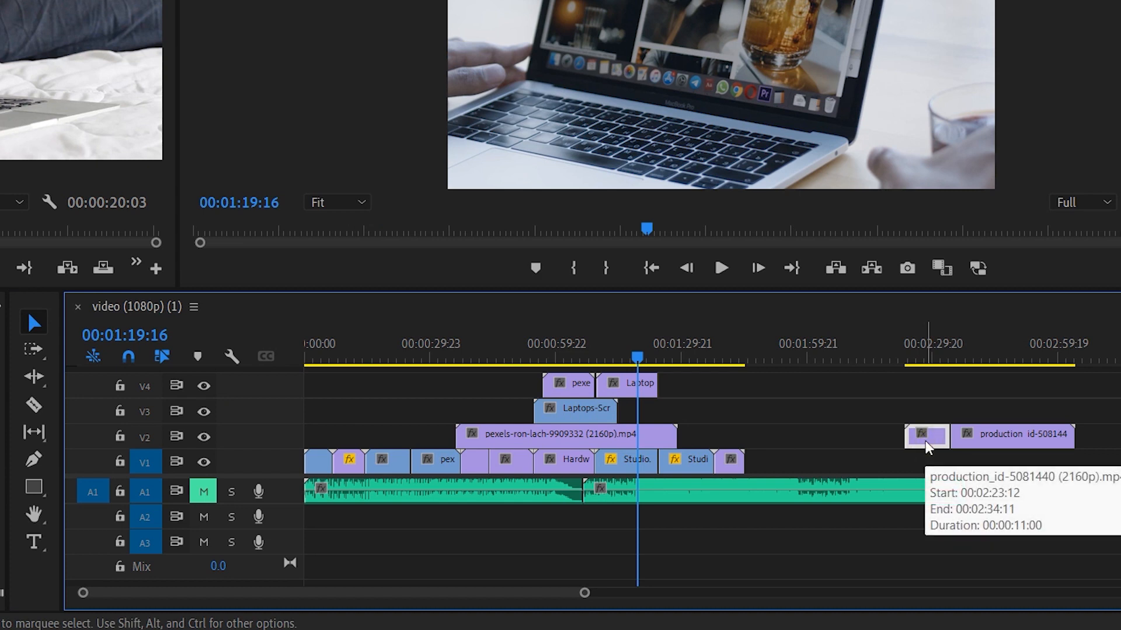
pyautogui.click(866, 496)
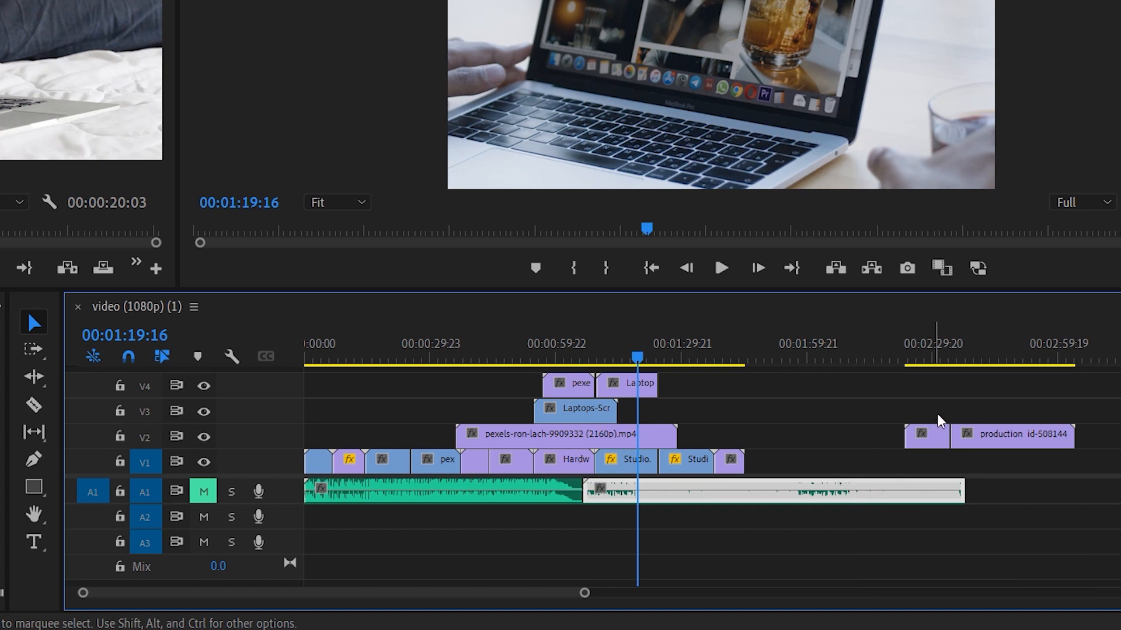
pyautogui.click(976, 435)
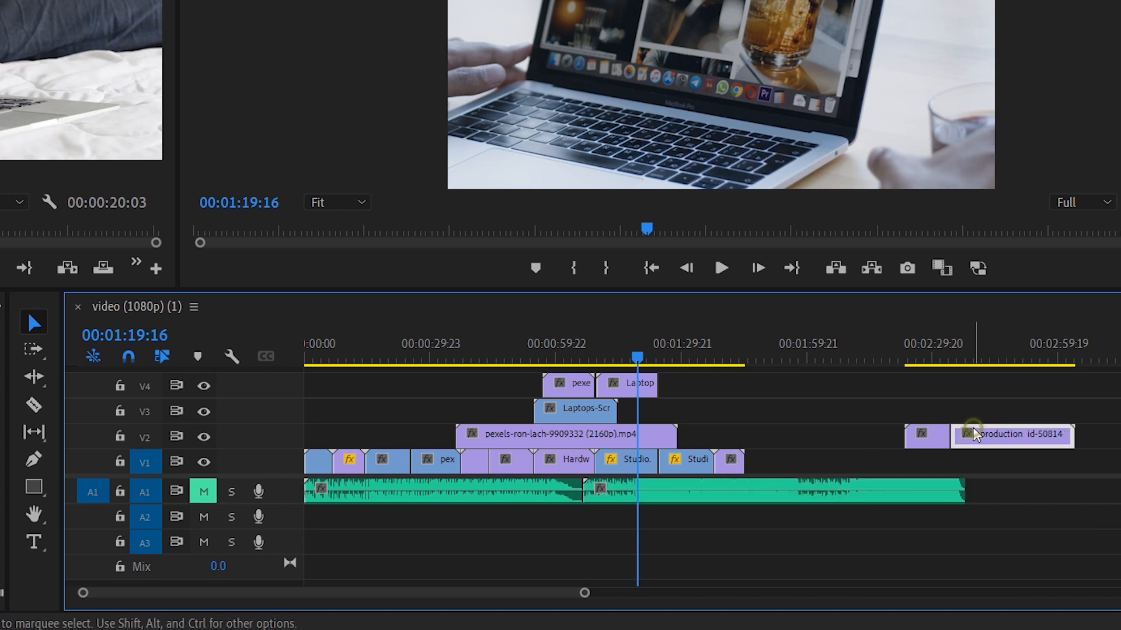
pyautogui.click(931, 436)
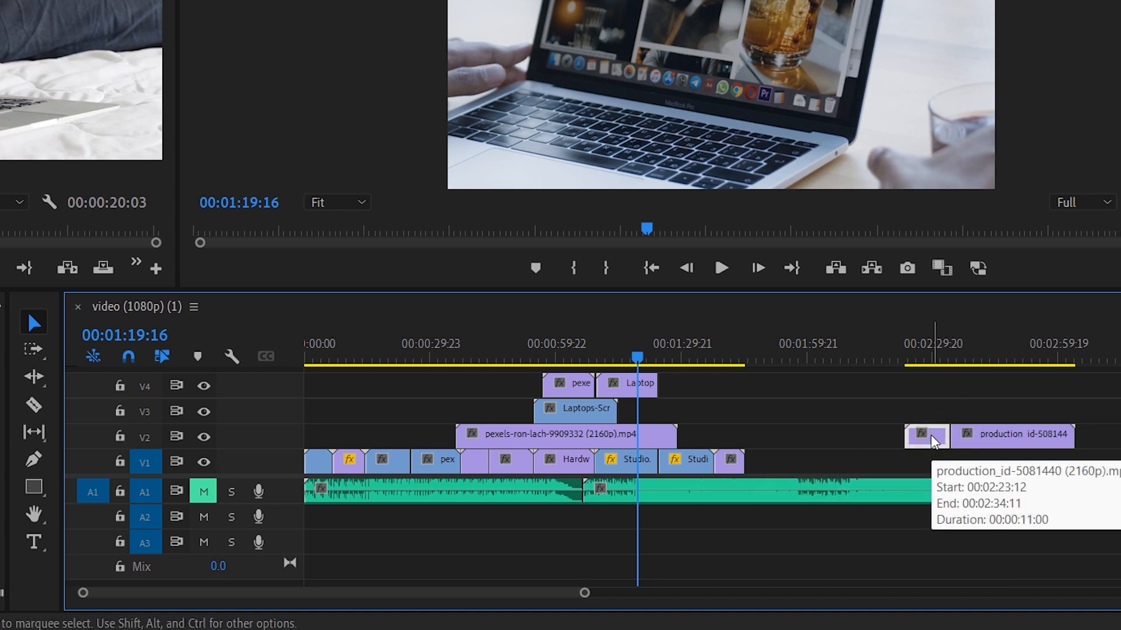
pyautogui.moveTo(1030, 386); pyautogui.dragTo(851, 462)
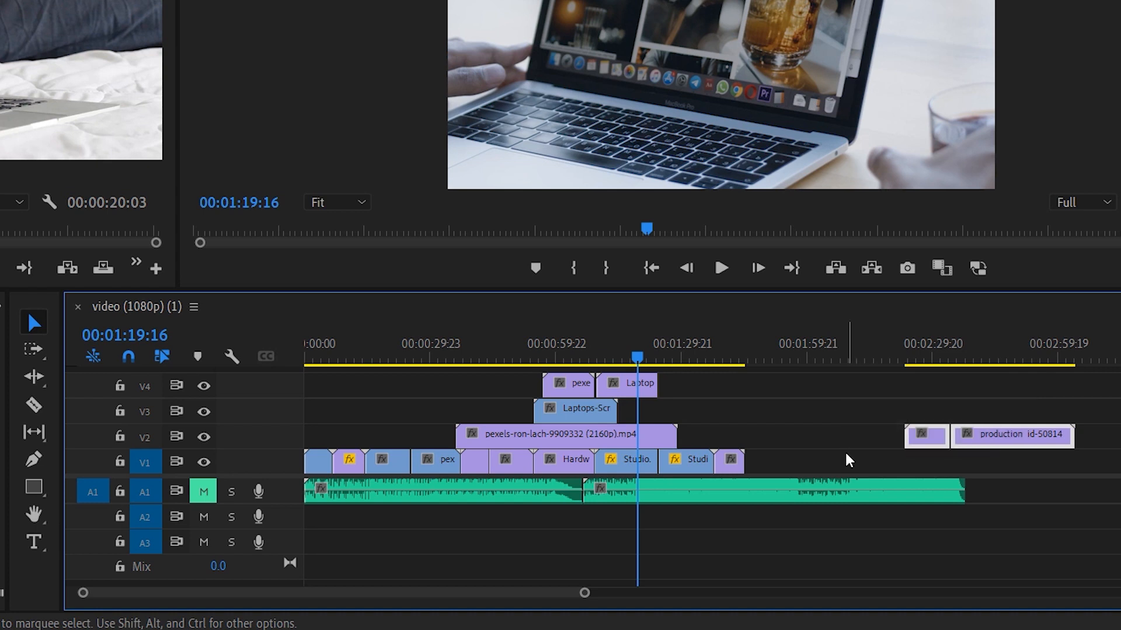
# Move the group of neighbouring V2, V1 and A1 clips about 21 seconds along the timeline, delete it, and undo the changes
pyautogui.moveTo(821, 403); pyautogui.dragTo(661, 530)
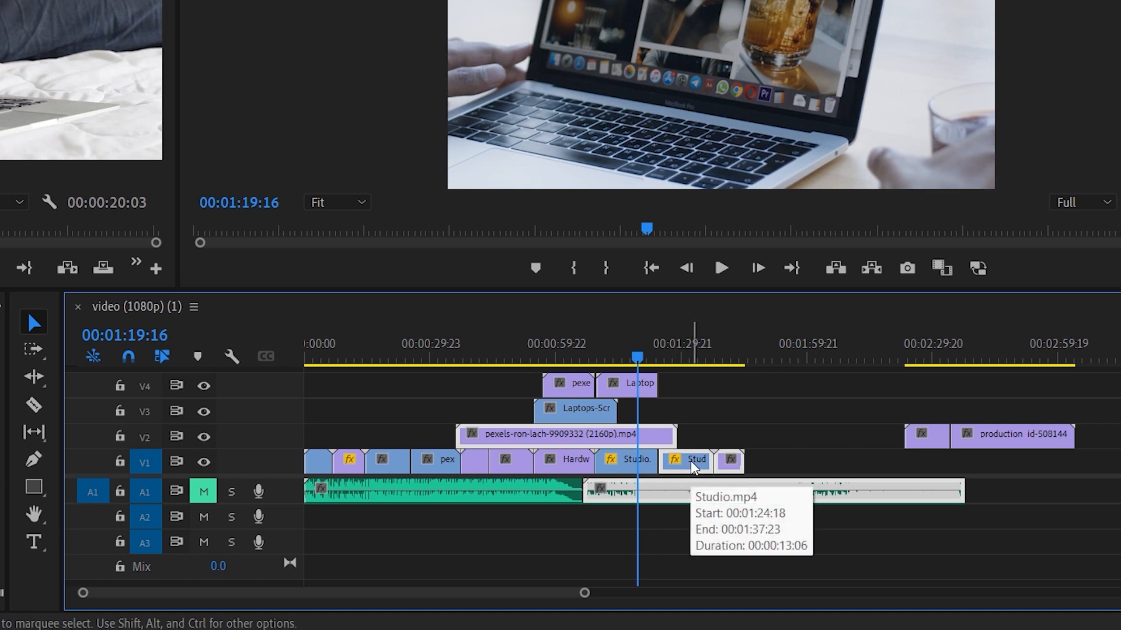
pyautogui.moveTo(693, 467); pyautogui.dragTo(785, 463)
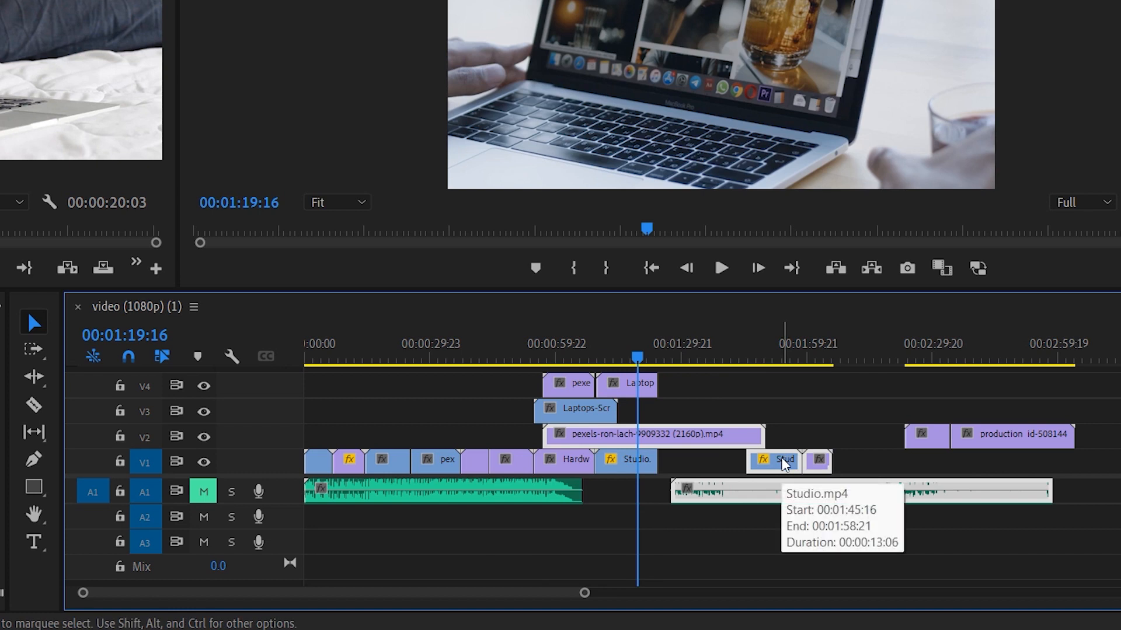
pyautogui.press('Delete')
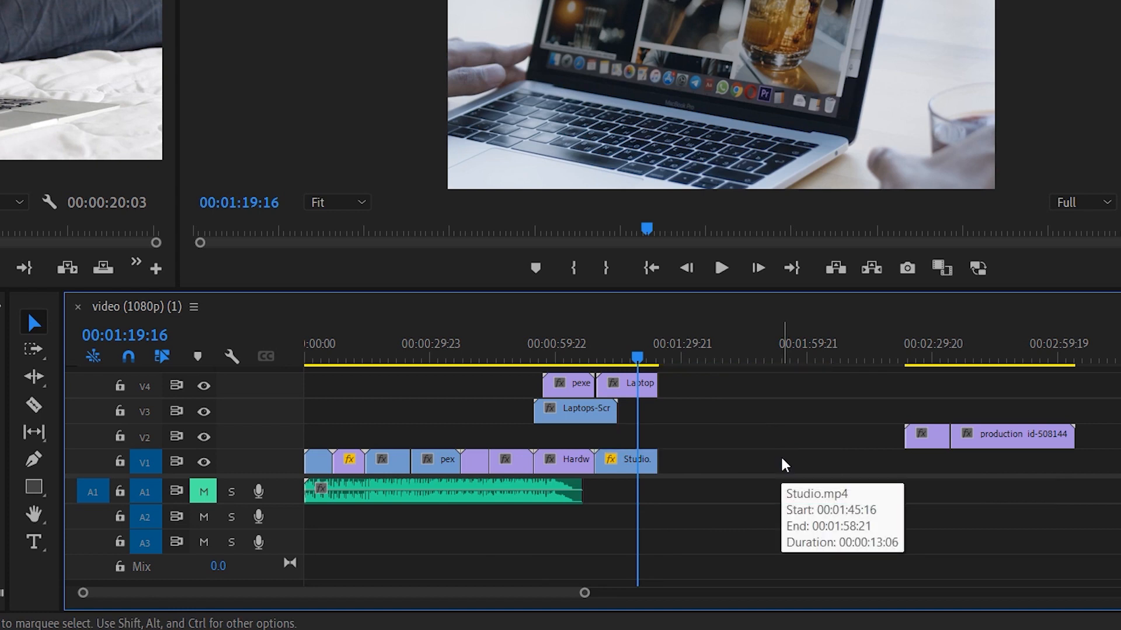
pyautogui.hotkey('ctrl', 'z')
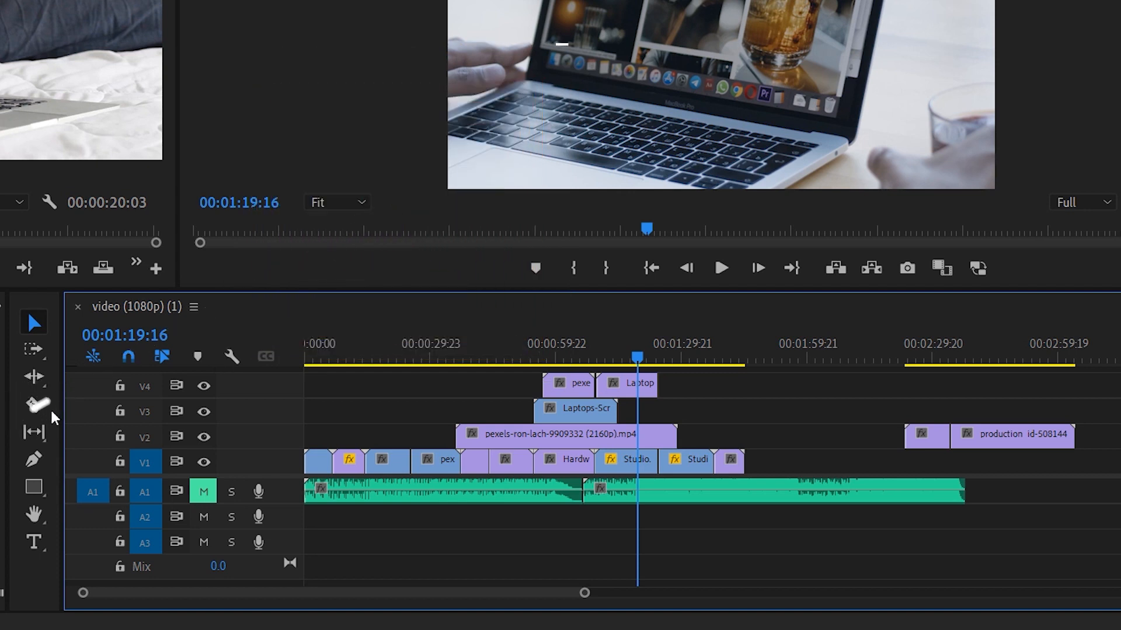
# Cut the second A1 audio clip on both sides of its middle section with the Razor tool and delete that section
pyautogui.click(34, 405)
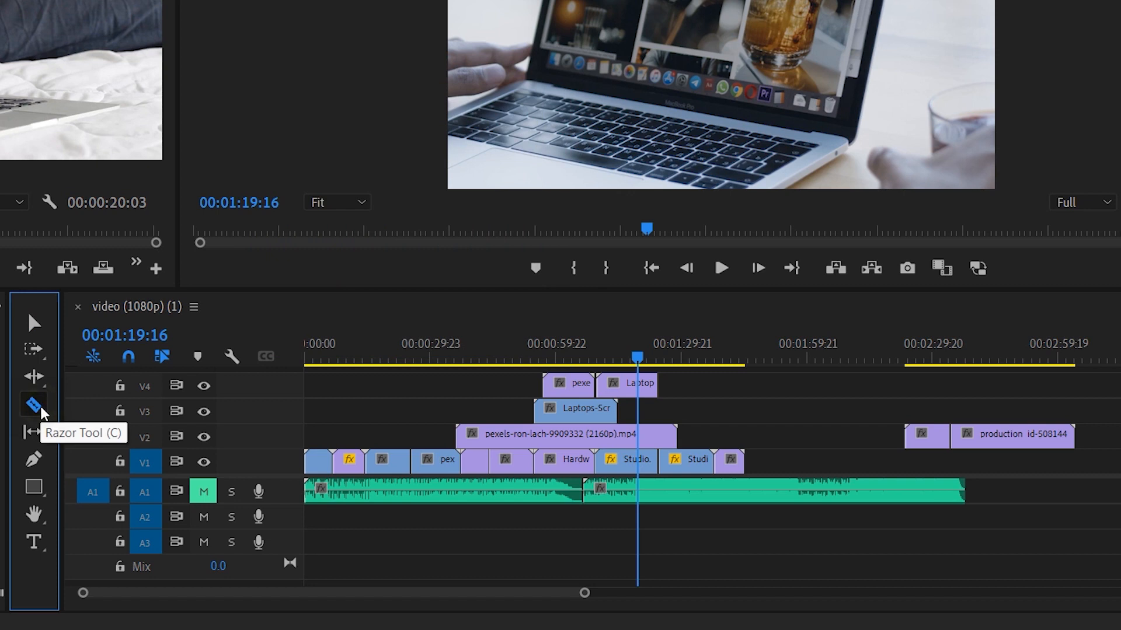
pyautogui.click(765, 492)
pyautogui.click(848, 492)
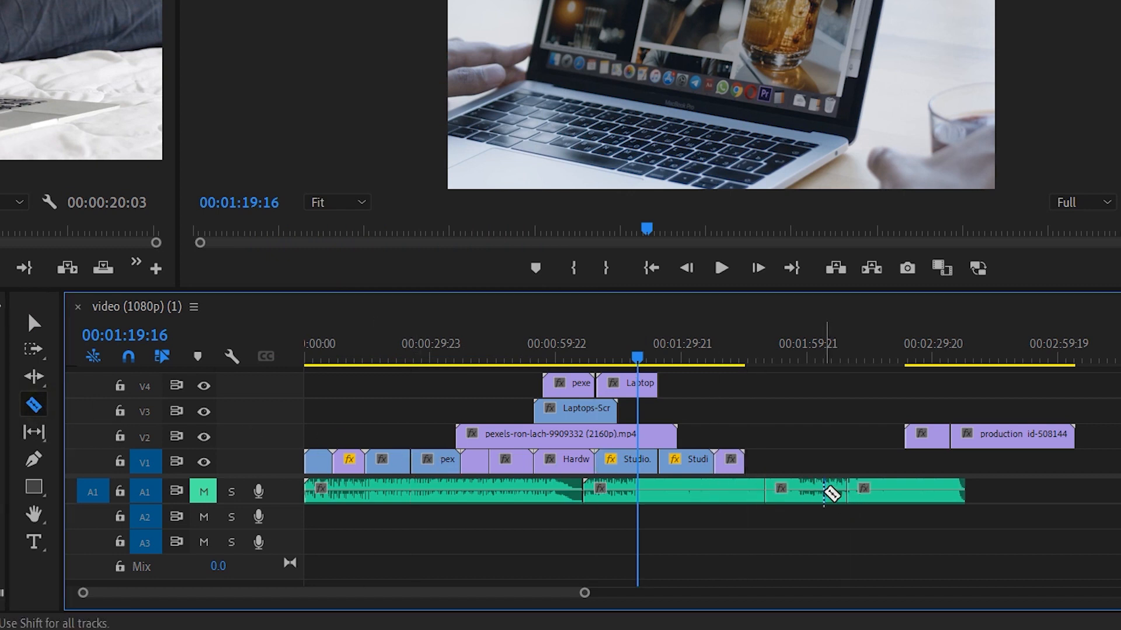
pyautogui.press('v')
pyautogui.moveTo(822, 497); pyautogui.dragTo(813, 525)
pyautogui.press('Delete')
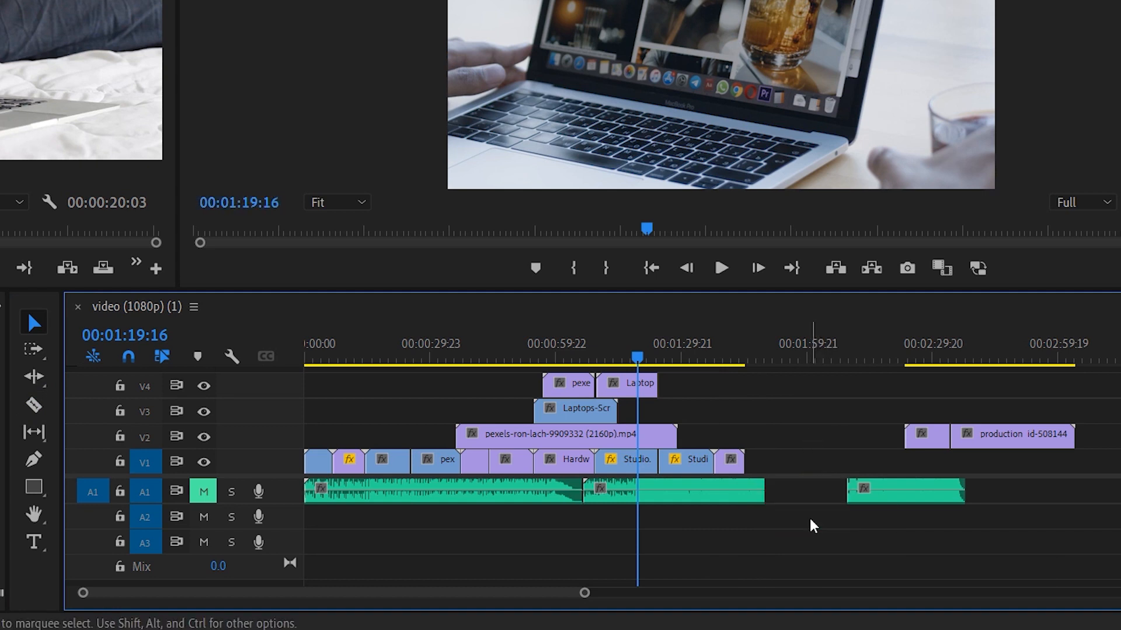
# Split the pexels-ron-lach-9909332 clip on V2 with the Razor tool at 00:00:50:21 and at the start of the first Studio.mp4 clip
pyautogui.click(46, 409)
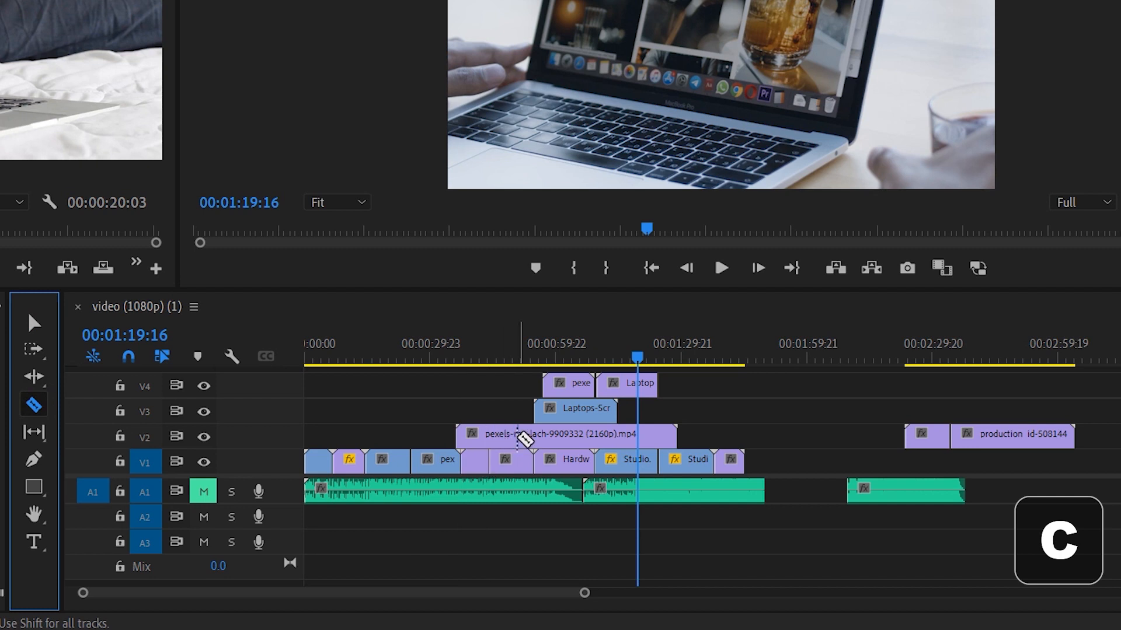
pyautogui.click(518, 438)
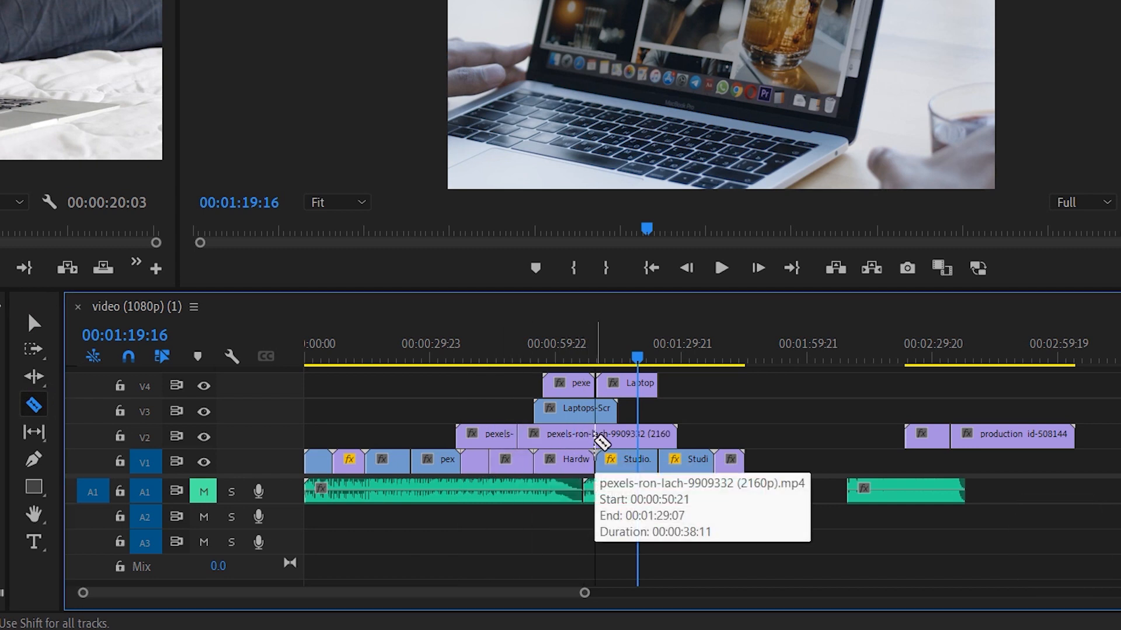
pyautogui.click(599, 439)
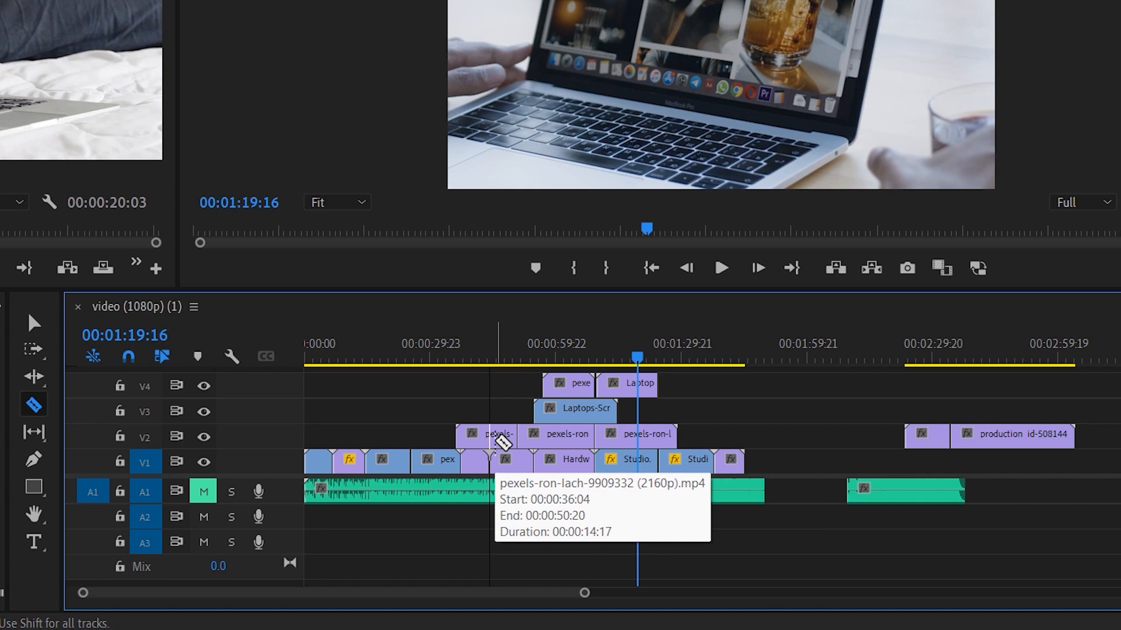
pyautogui.click(573, 416)
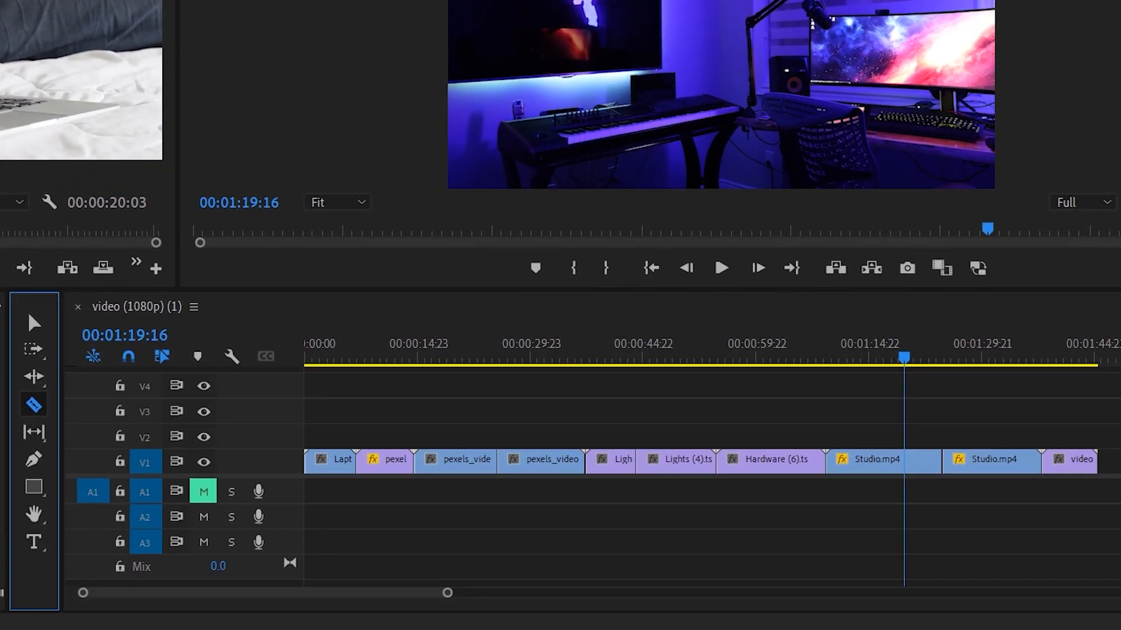
# Delete the Lights (4).ts clip from V1 without closing the gap, and undo the deletion
pyautogui.press('v')
pyautogui.press('Delete')
pyautogui.click(675, 469)
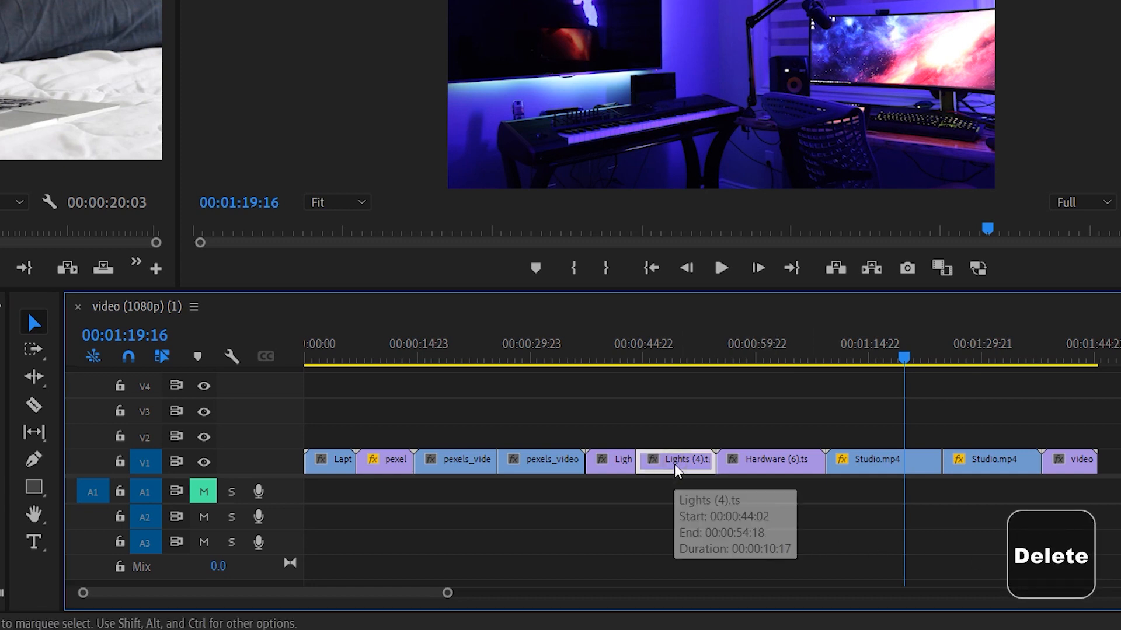
pyautogui.press('Delete')
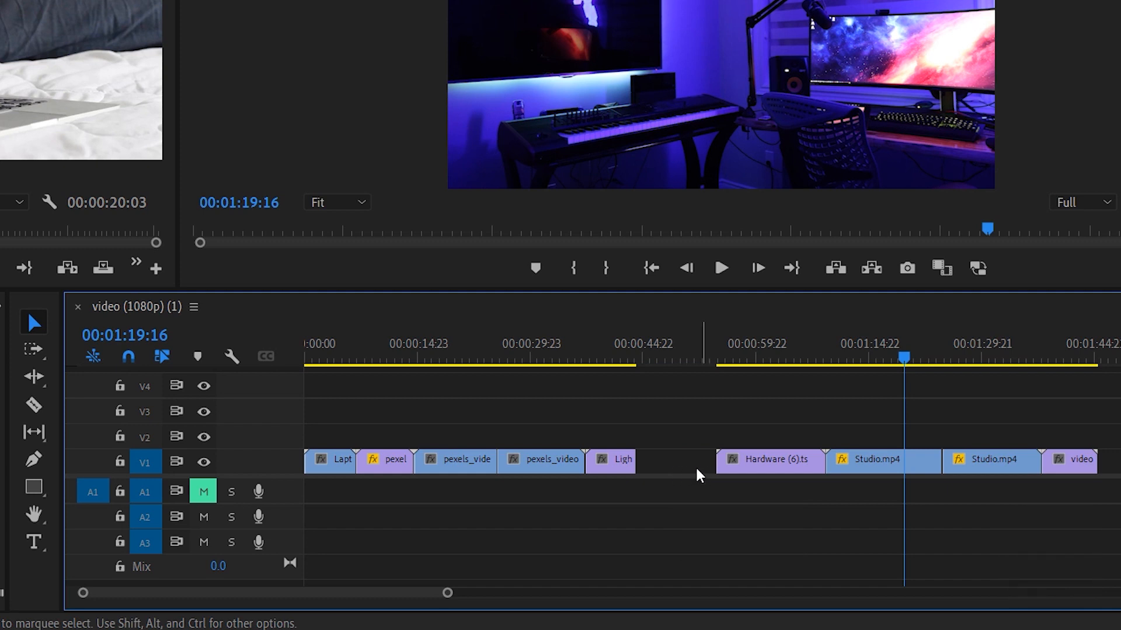
pyautogui.hotkey('ctrl', 'z')
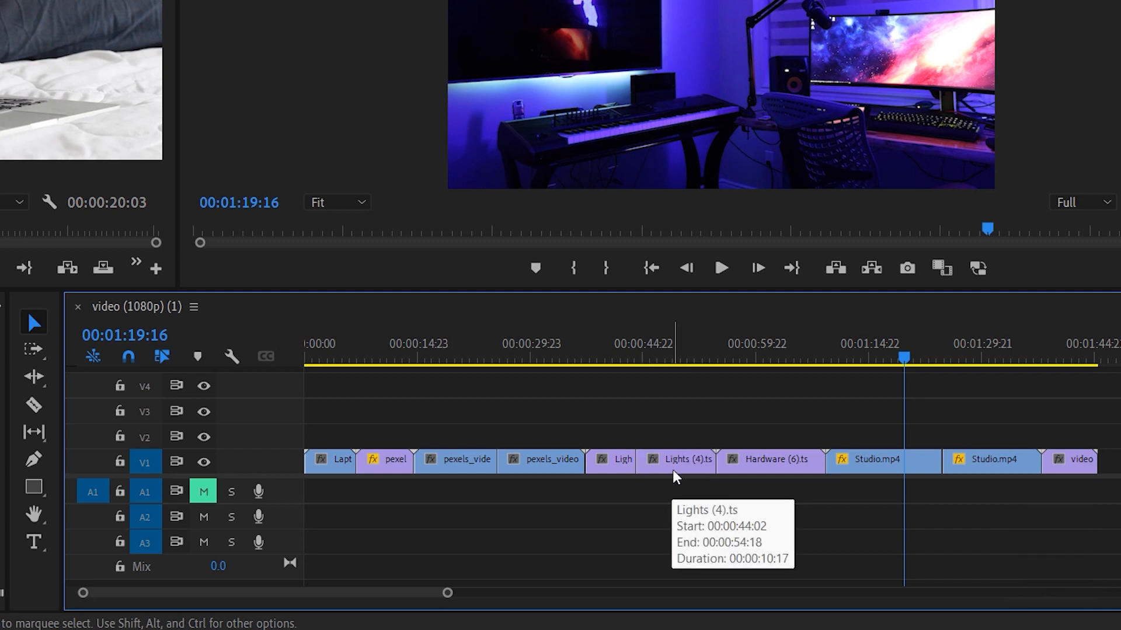
# Ripple delete the Lights (4).ts clip from V1 so the following clips close the gap
pyautogui.click(675, 470)
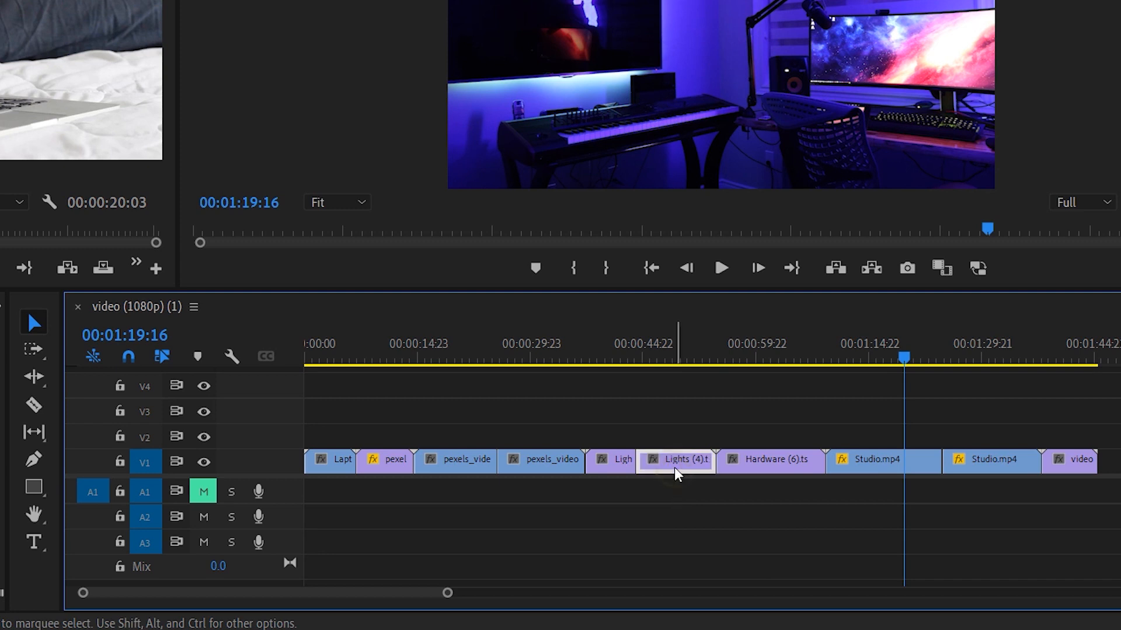
pyautogui.press('shift')
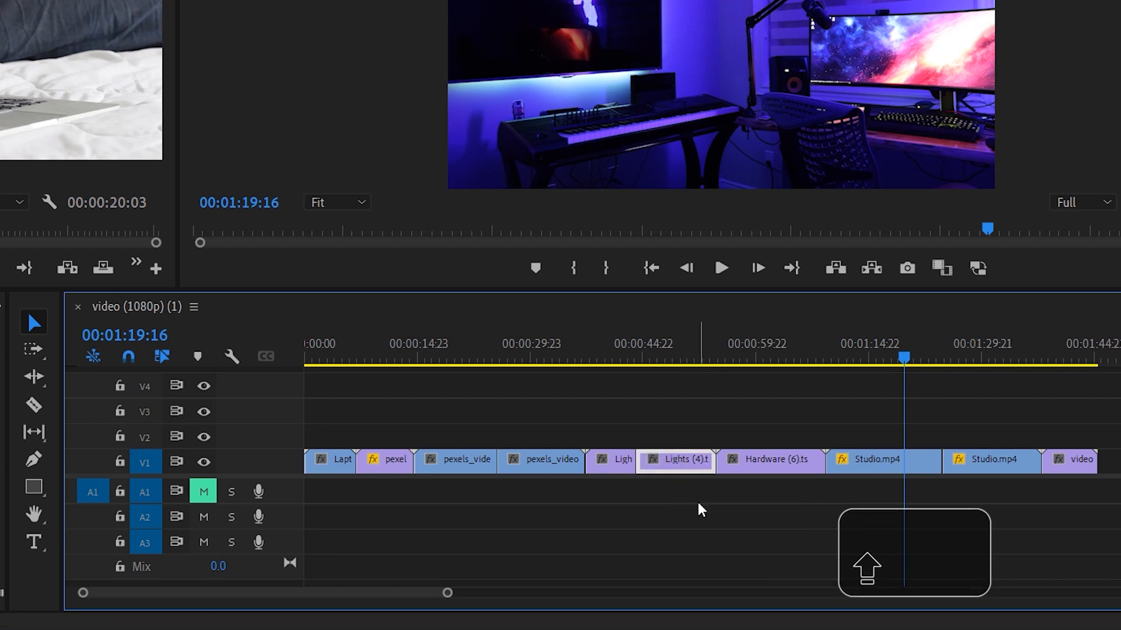
pyautogui.hotkey('shift', 'Delete')
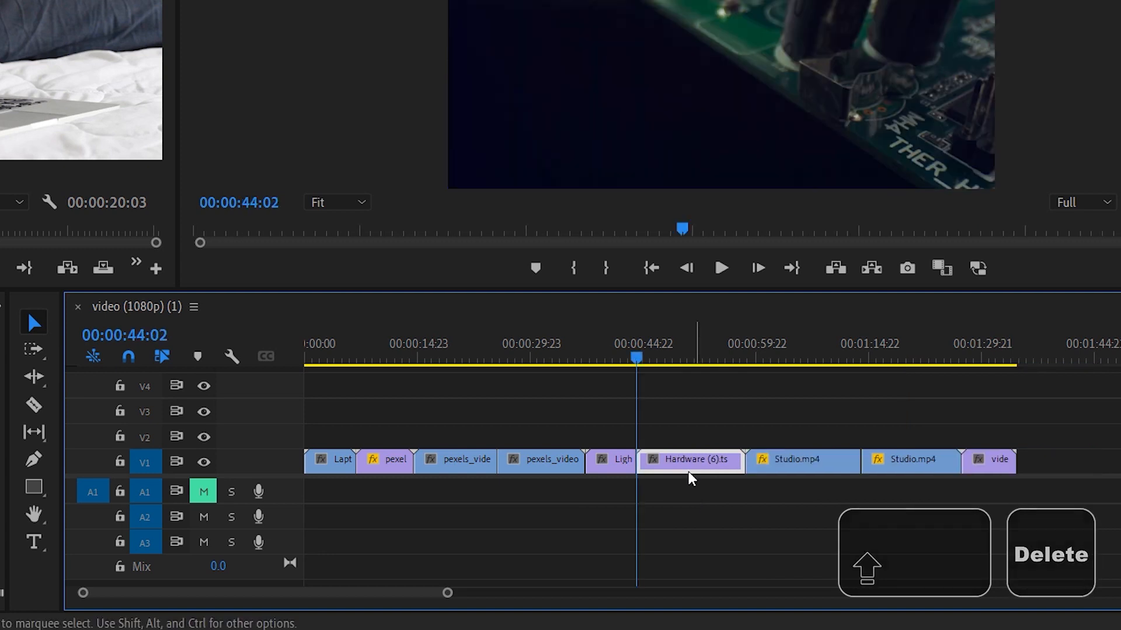
# Split the Hardware (6).ts clip at the playhead at 00:00:46:01 and at 00:00:51:17
pyautogui.moveTo(637, 358); pyautogui.dragTo(654, 366)
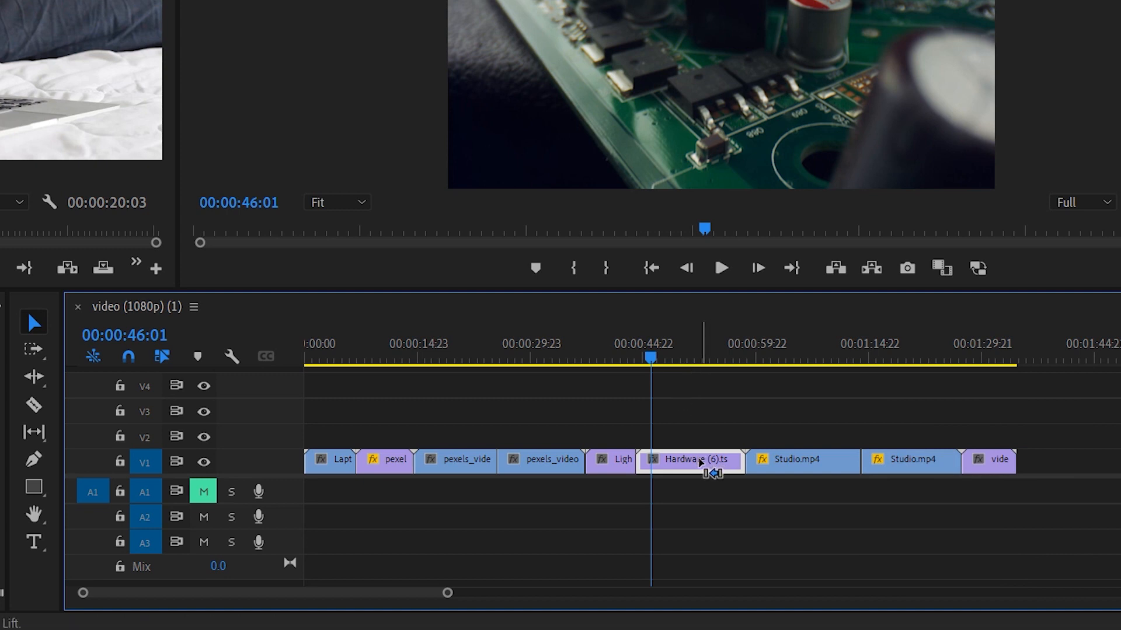
pyautogui.hotkey('ctrl', 'k')
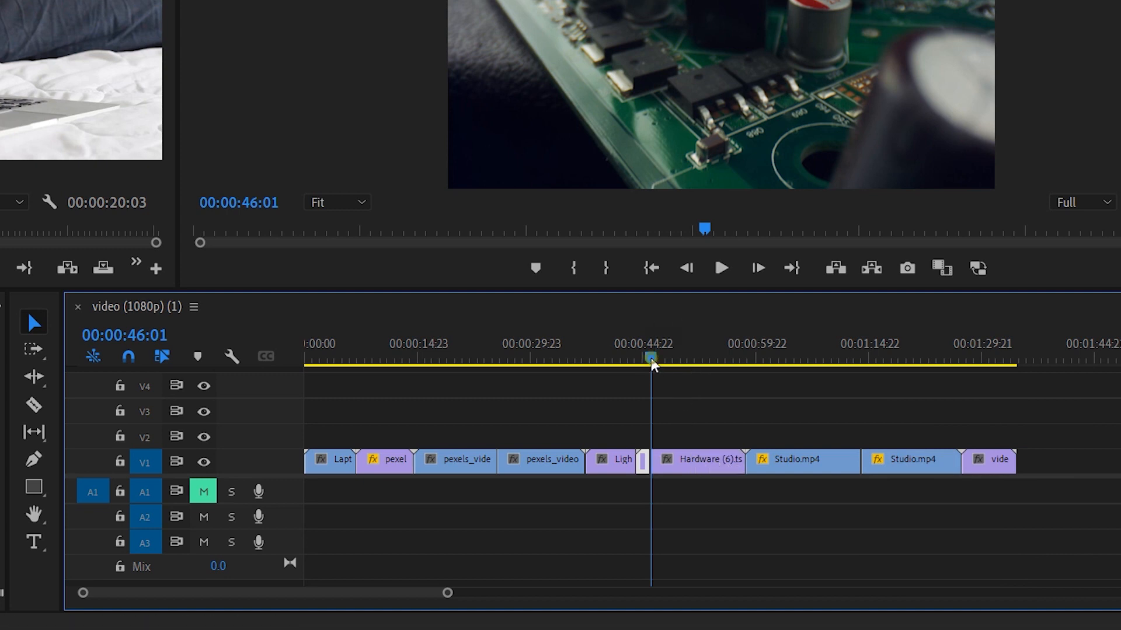
pyautogui.moveTo(651, 358); pyautogui.dragTo(696, 376)
pyautogui.hotkey('ctrl', 'k')
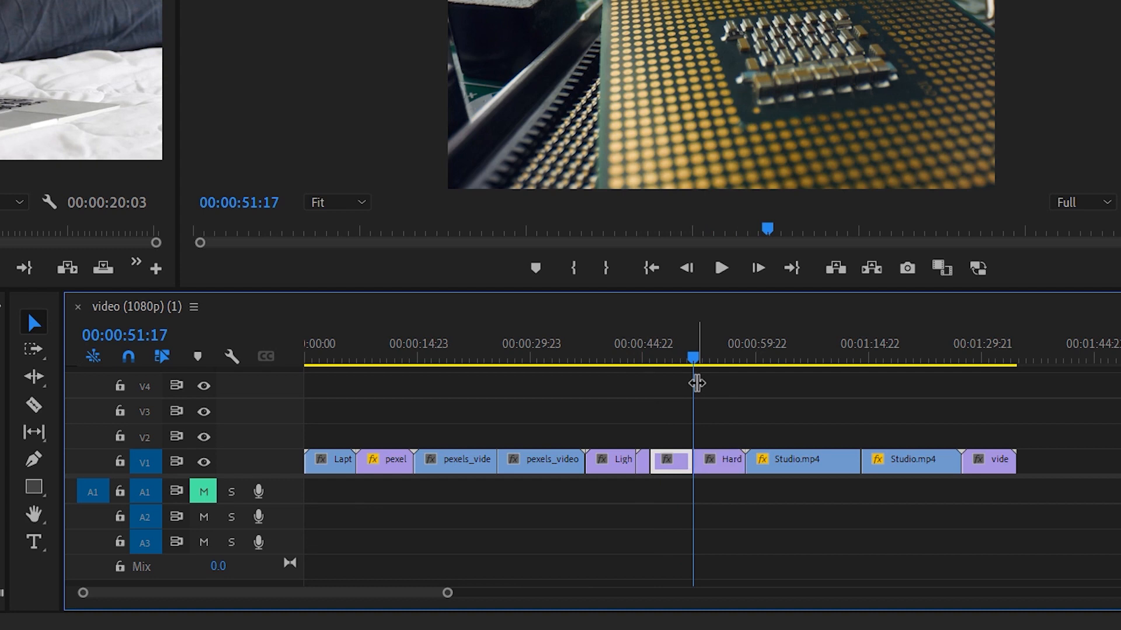
# Split the V1 clips at the playhead at 00:01:05:04 in the first Studio.mp4, 00:00:33:19 in the second pexels_video, and 00:00:03:12 in the opening clip
pyautogui.moveTo(692, 357); pyautogui.dragTo(790, 362)
pyautogui.hotkey('ctrl', 'k')
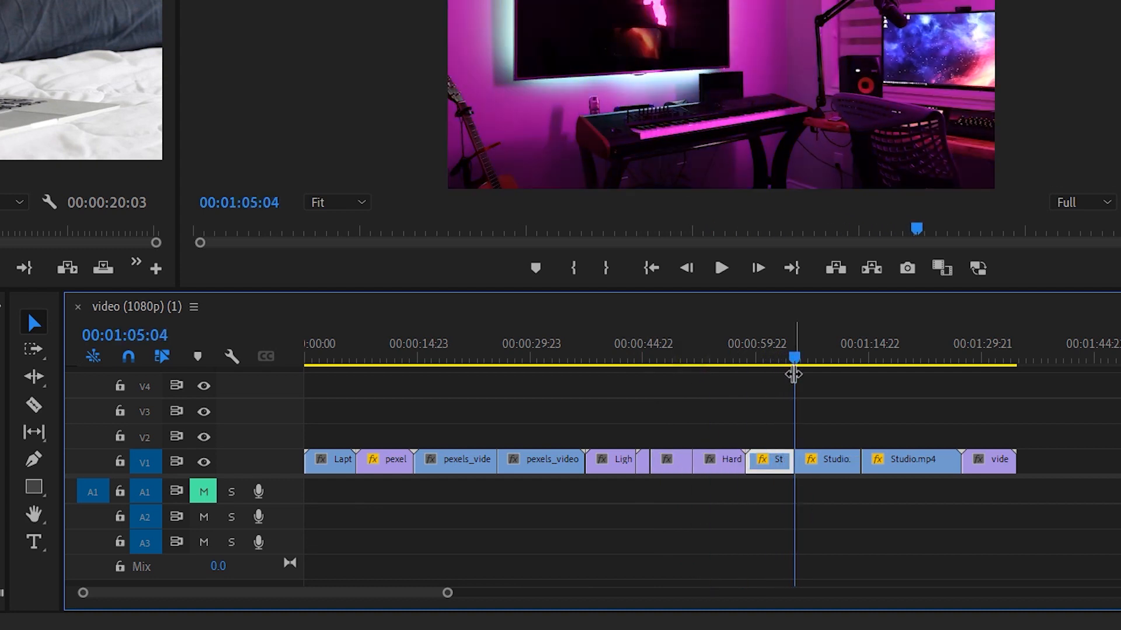
pyautogui.moveTo(789, 362); pyautogui.dragTo(556, 372)
pyautogui.hotkey('ctrl', 'k')
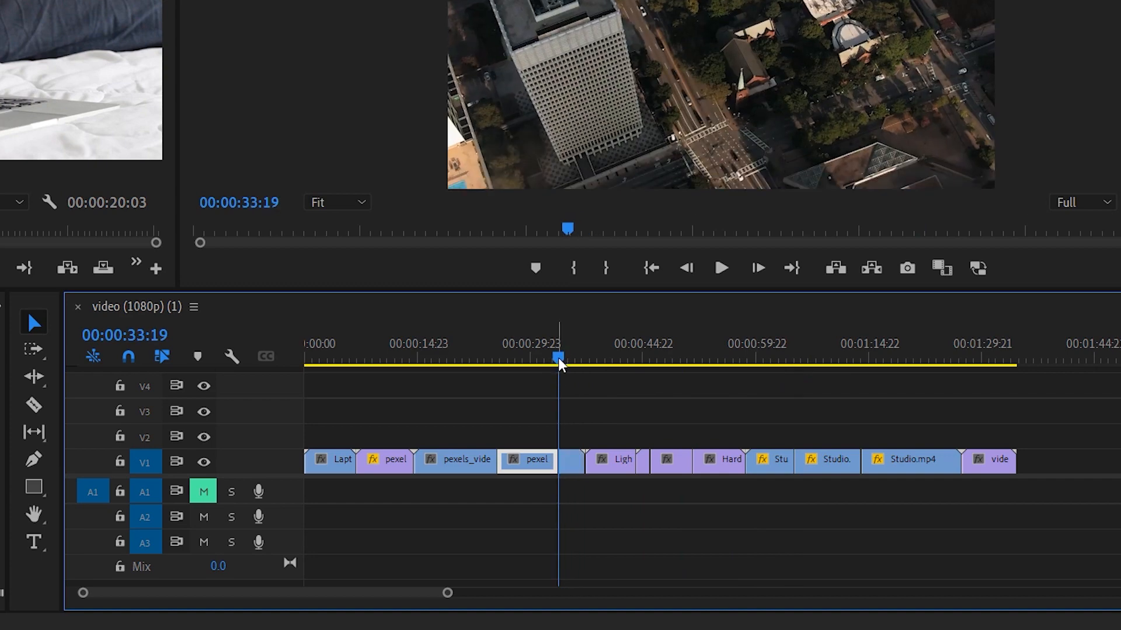
pyautogui.moveTo(559, 364); pyautogui.dragTo(330, 363)
pyautogui.hotkey('ctrl', 'k')
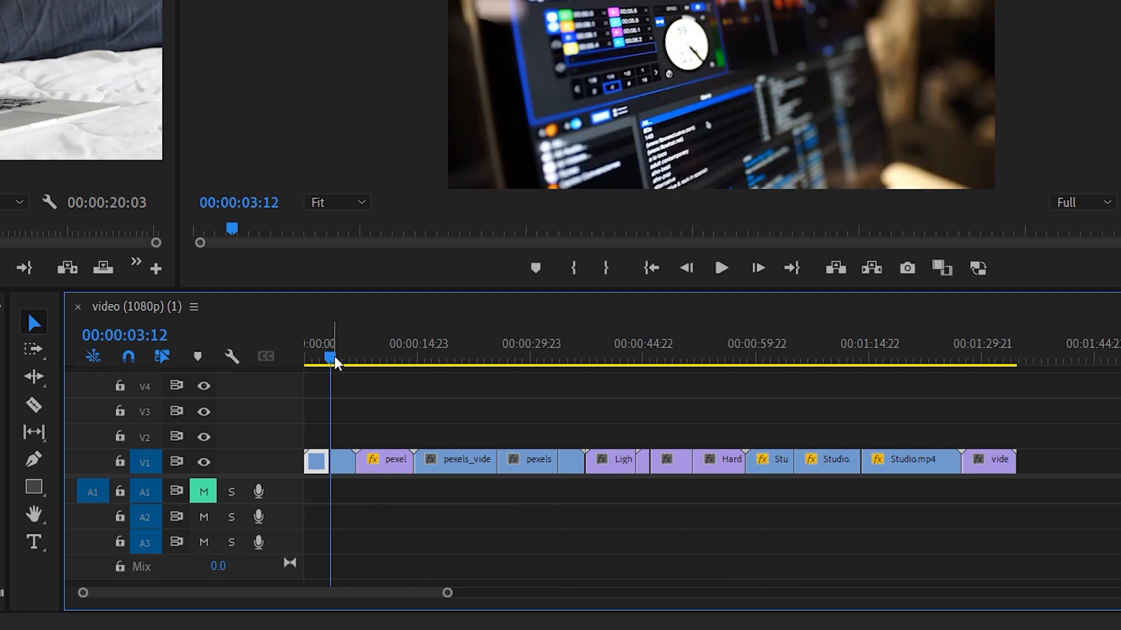
# Ripple delete the first part of the split second pexels_videos clip on V1 so the following clips close the gap
pyautogui.click(534, 471)
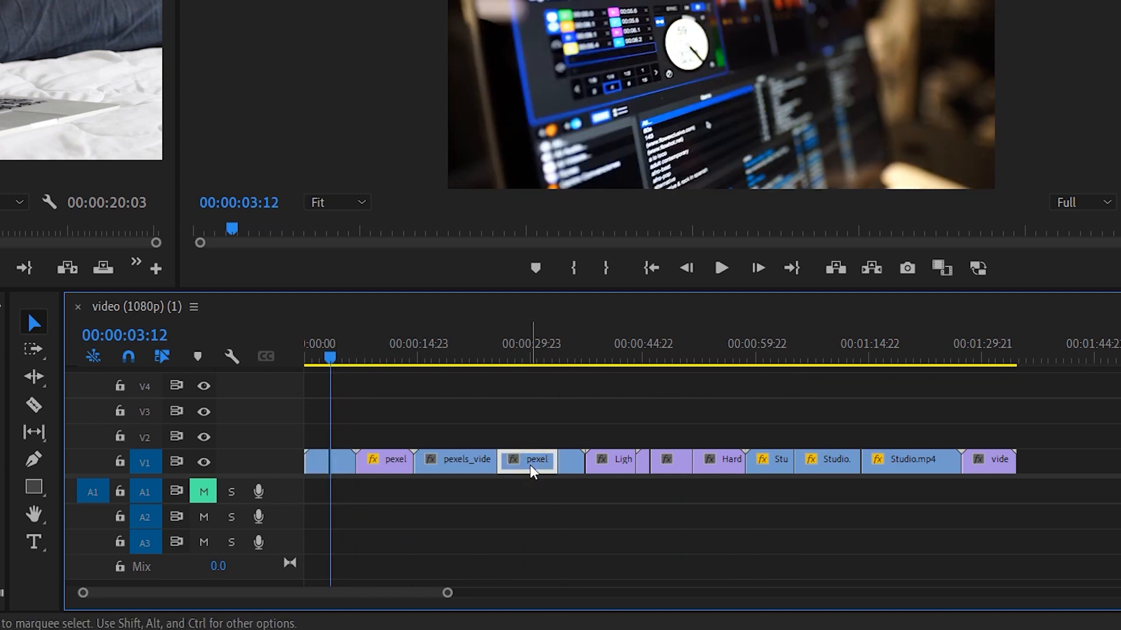
pyautogui.hotkey('shift', 'Delete')
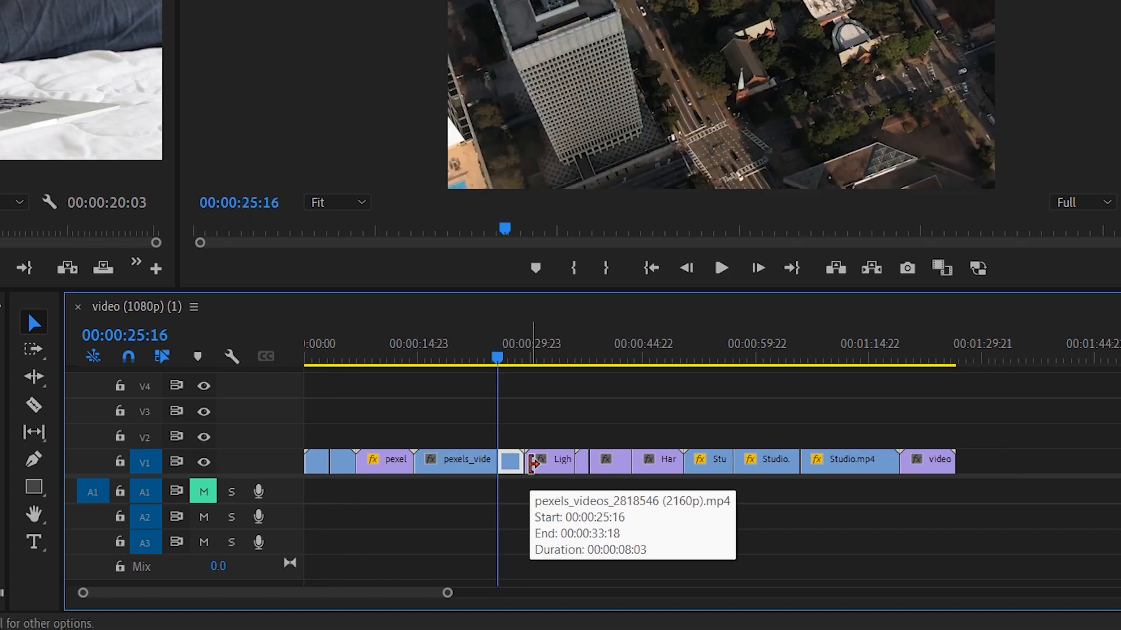
pyautogui.click(656, 471)
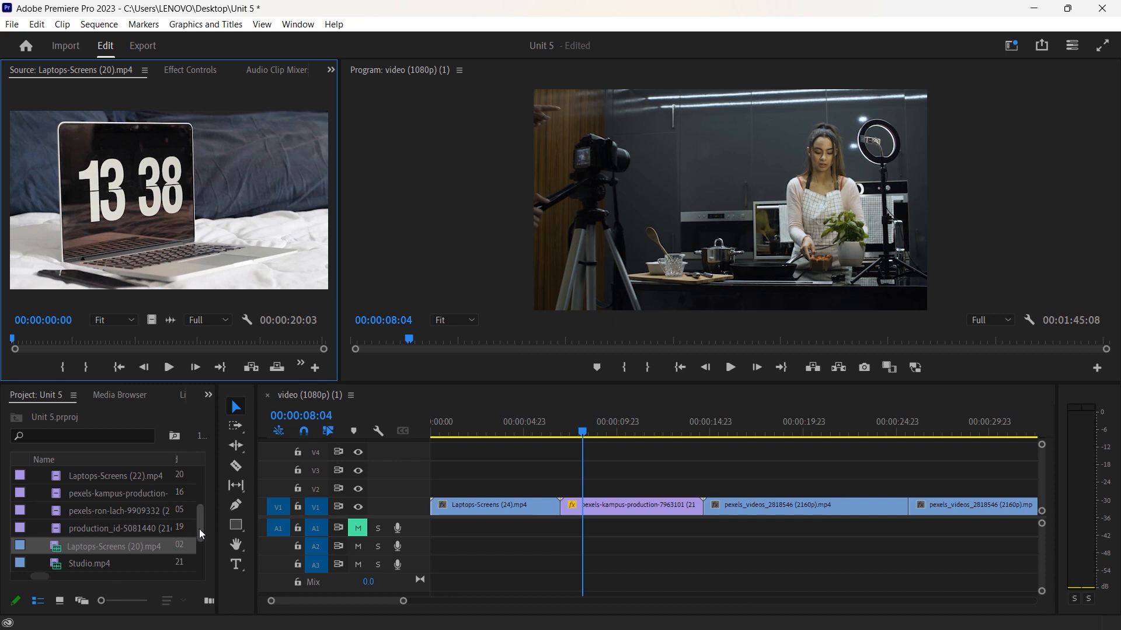
# Open Laptops-Screens (24).mp4 from the project as the source and place its marked range on V2 at about 00:00:10:16
pyautogui.moveTo(199, 532); pyautogui.dragTo(200, 495)
pyautogui.doubleClick(108, 478)
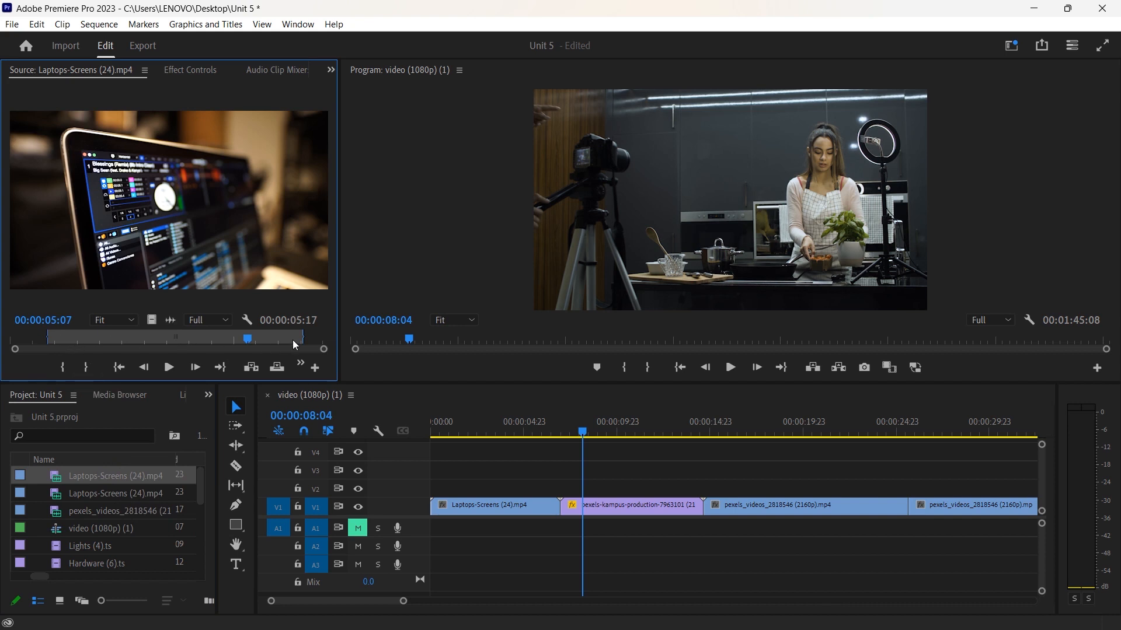
pyautogui.moveTo(191, 341); pyautogui.dragTo(534, 436)
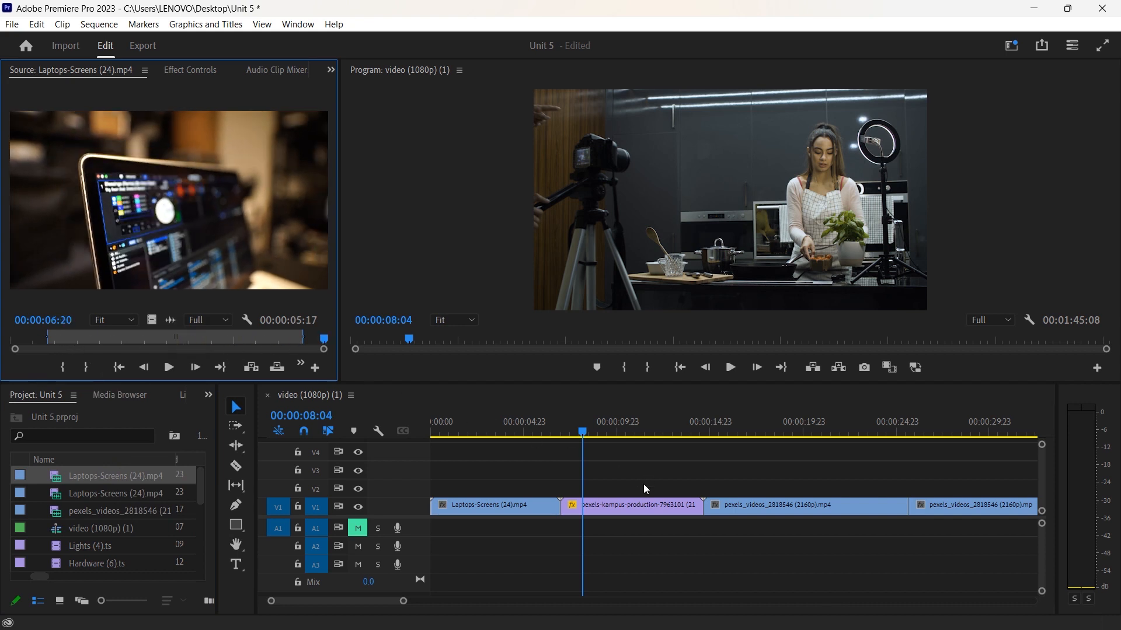
pyautogui.moveTo(215, 239); pyautogui.dragTo(636, 493)
# Place the sequence playhead at 00:00:09:09 and shorten the marked source range of Laptops-Screens (24).mp4 to 00:00:05:12 by moving its Out point
pyautogui.moveTo(585, 437); pyautogui.dragTo(624, 449)
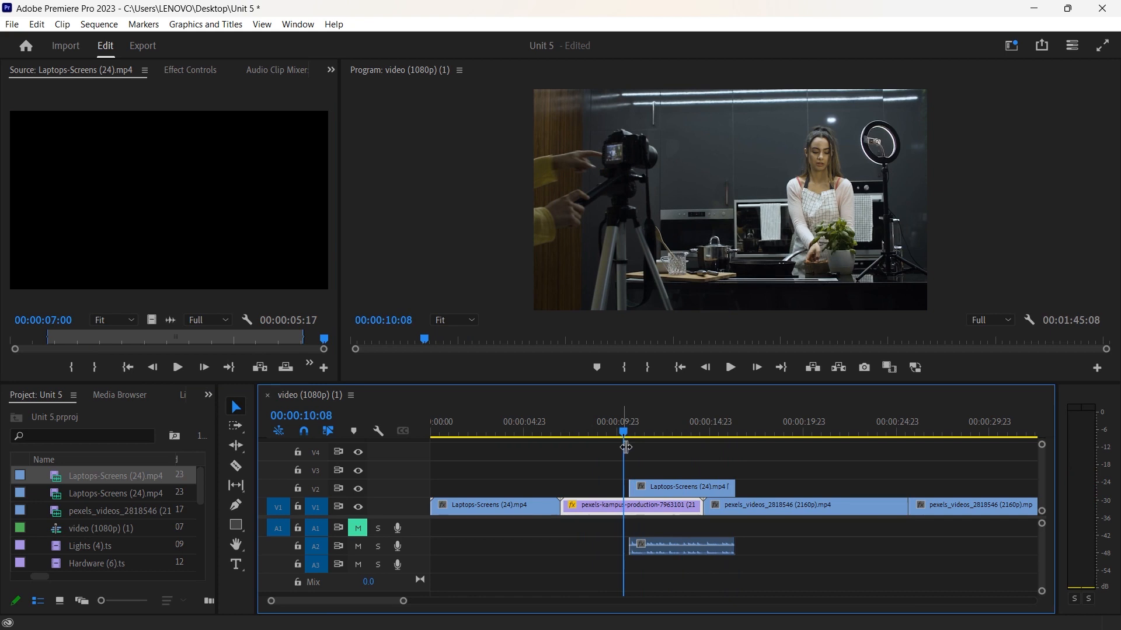
pyautogui.click(605, 435)
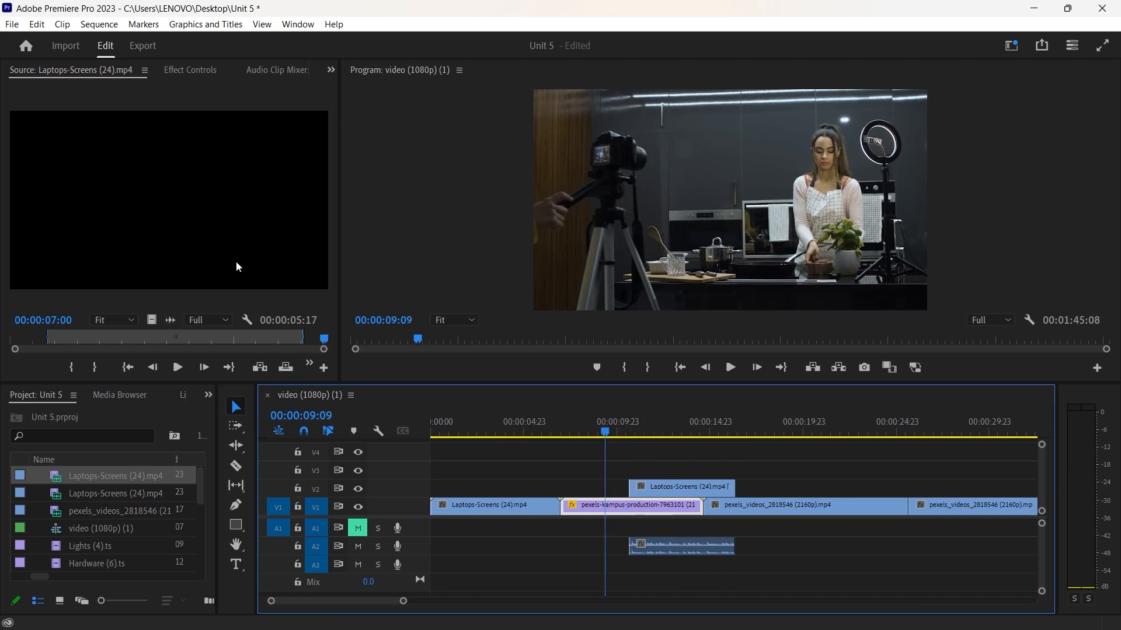
pyautogui.moveTo(301, 340); pyautogui.dragTo(293, 343)
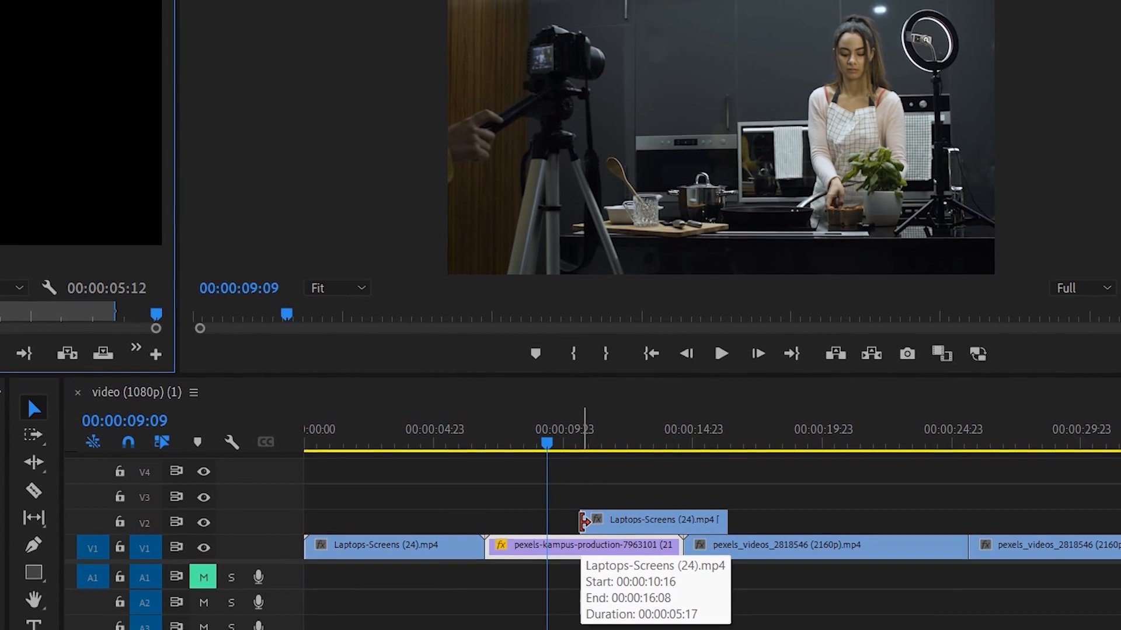
# Trim 20 frames off the start of the V2 Laptops-Screens clip, trim its end slightly, and place the playhead at 00:00:10:02
pyautogui.moveTo(584, 521); pyautogui.dragTo(605, 528)
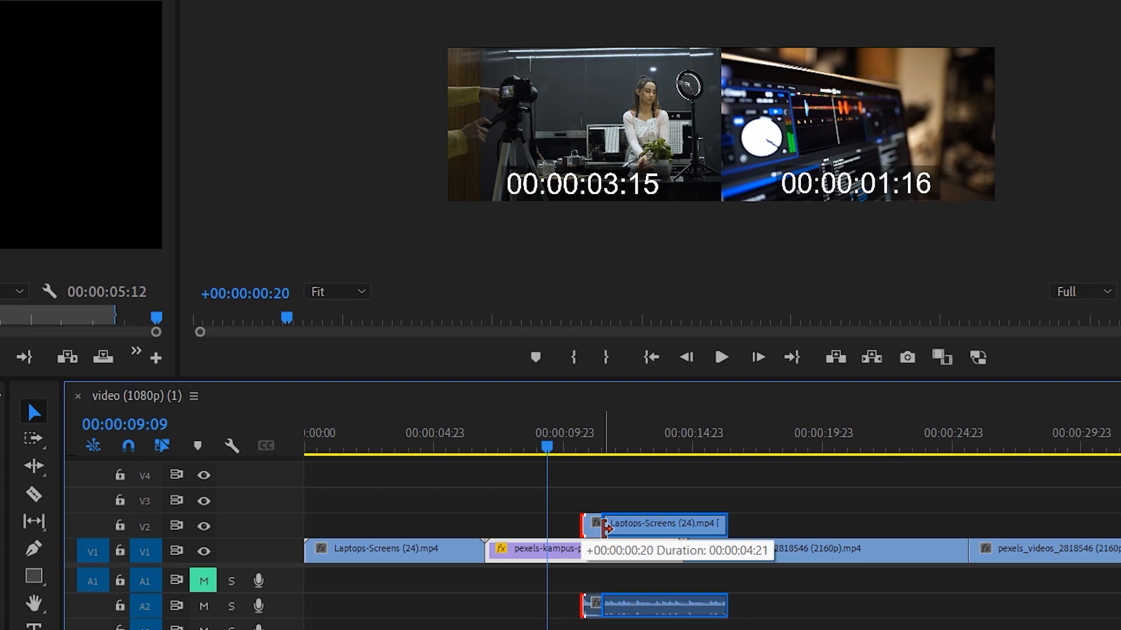
pyautogui.moveTo(607, 528); pyautogui.dragTo(606, 528)
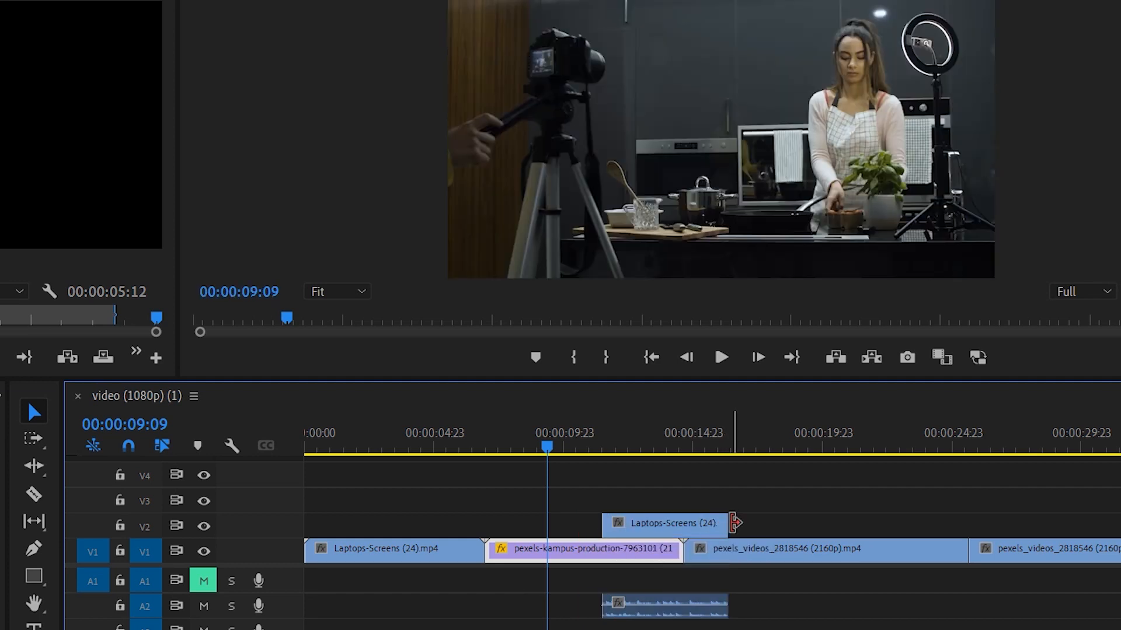
pyautogui.moveTo(726, 524)
pyautogui.mouseDown()
pyautogui.moveTo(706, 524)
pyautogui.moveTo(717, 525)
pyautogui.mouseUp()
pyautogui.moveTo(669, 420); pyautogui.dragTo(662, 446)
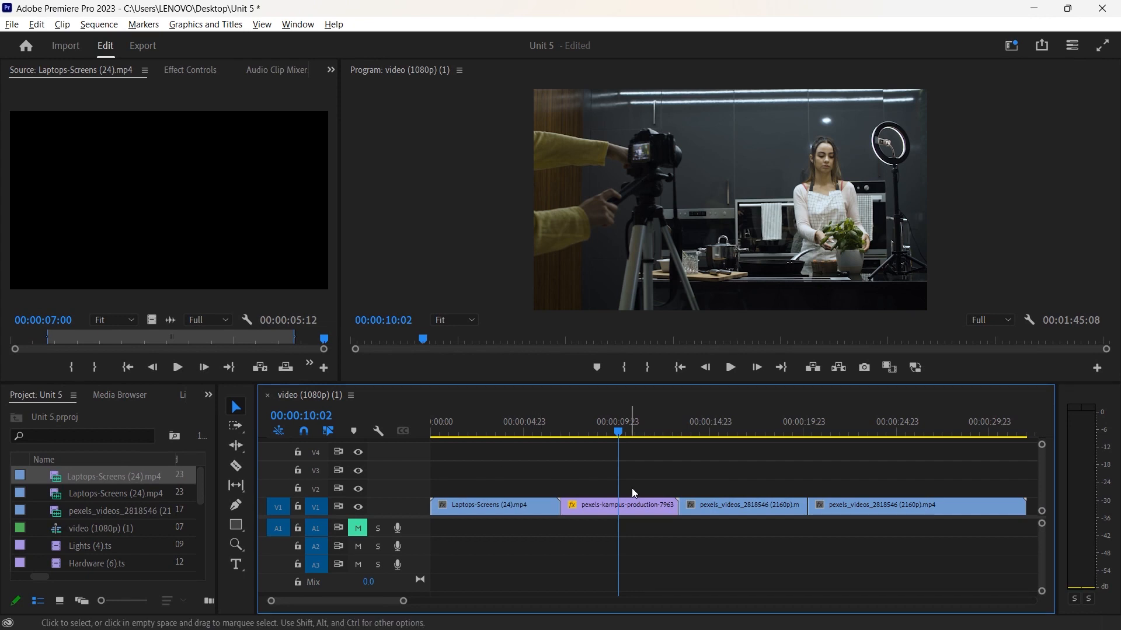
# Trim the end of the pexels-kampus-production clip on V1 without closing the gap, and undo the trim
pyautogui.click(658, 511)
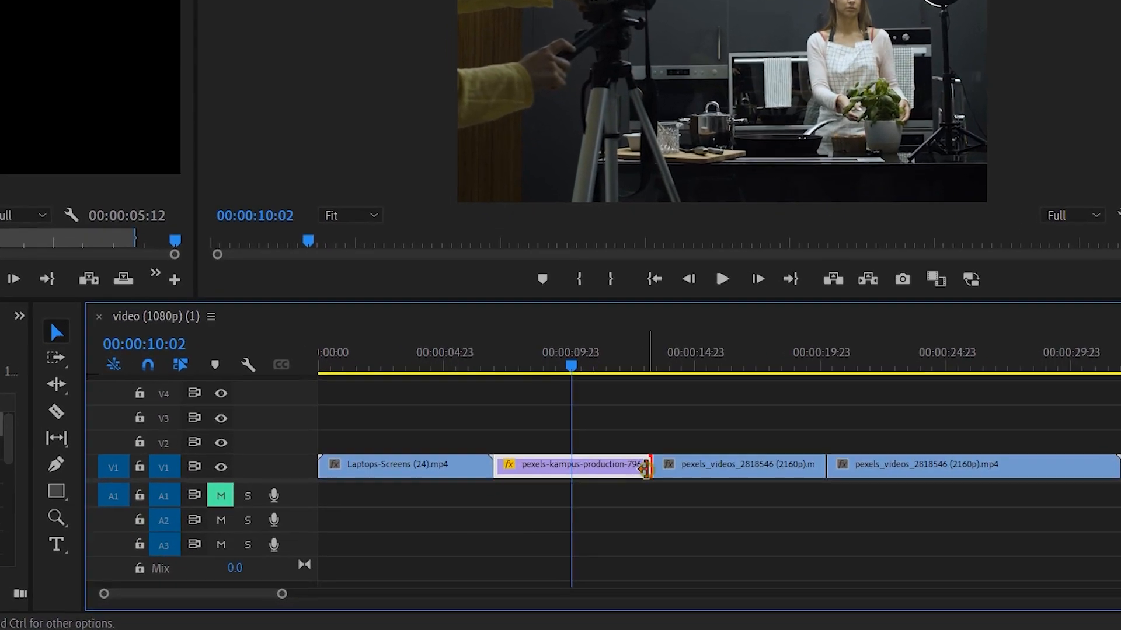
pyautogui.moveTo(672, 507); pyautogui.dragTo(648, 506)
pyautogui.moveTo(601, 462); pyautogui.dragTo(602, 461)
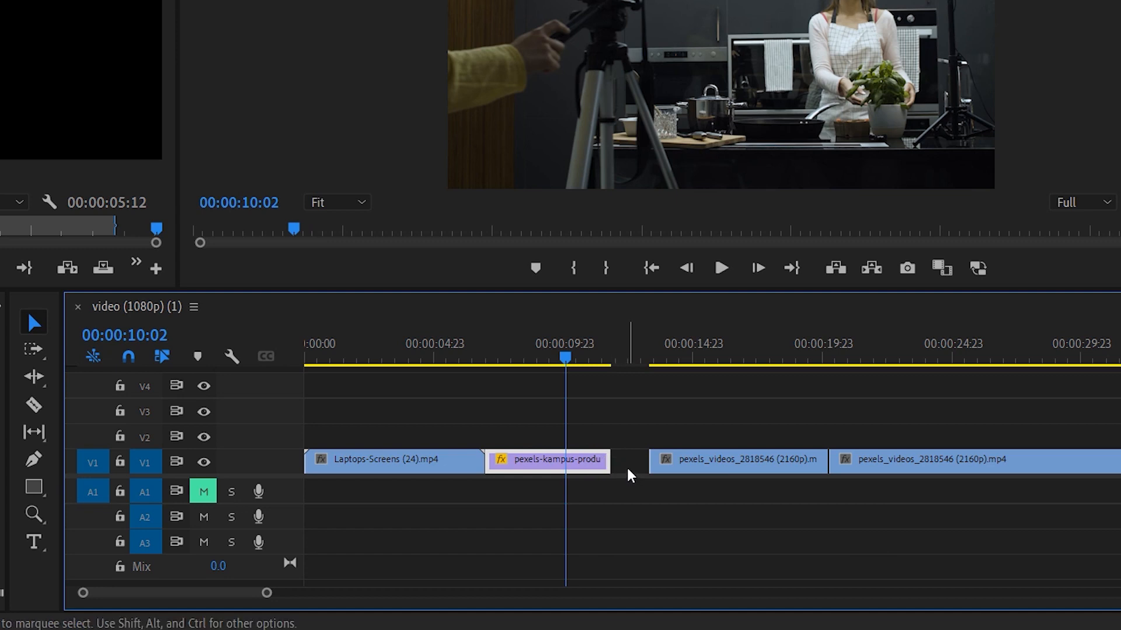
pyautogui.hotkey('ctrl', 'z')
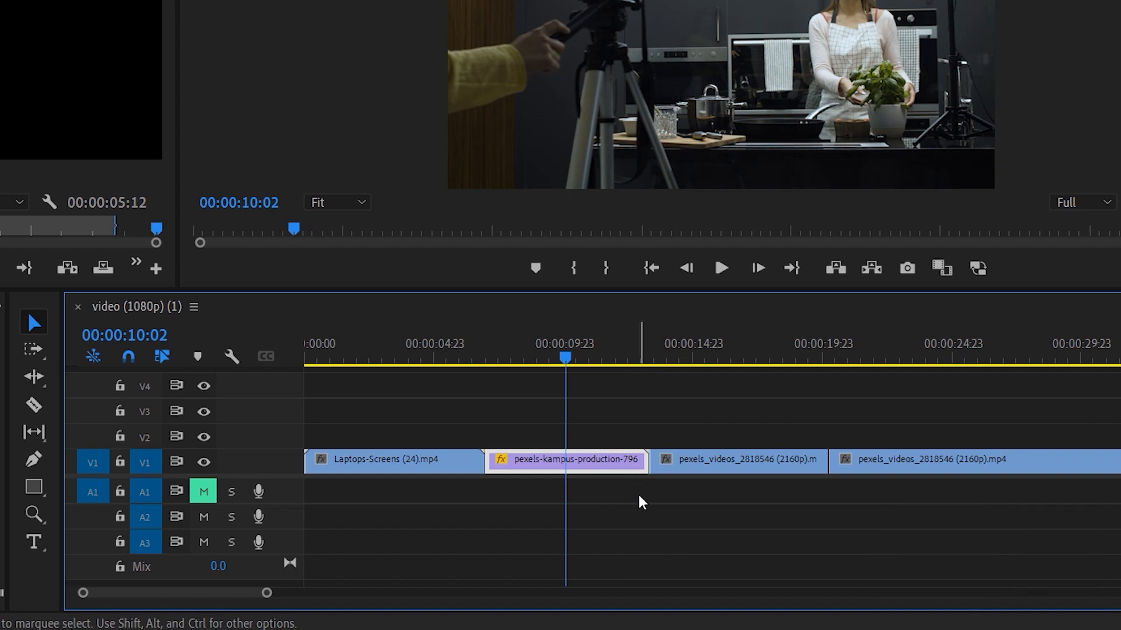
# Ripple trim the end of the pexels-kampus-production clip on V1, shortening it twice so the following clips close up
pyautogui.press('ctrl')
pyautogui.press('super')
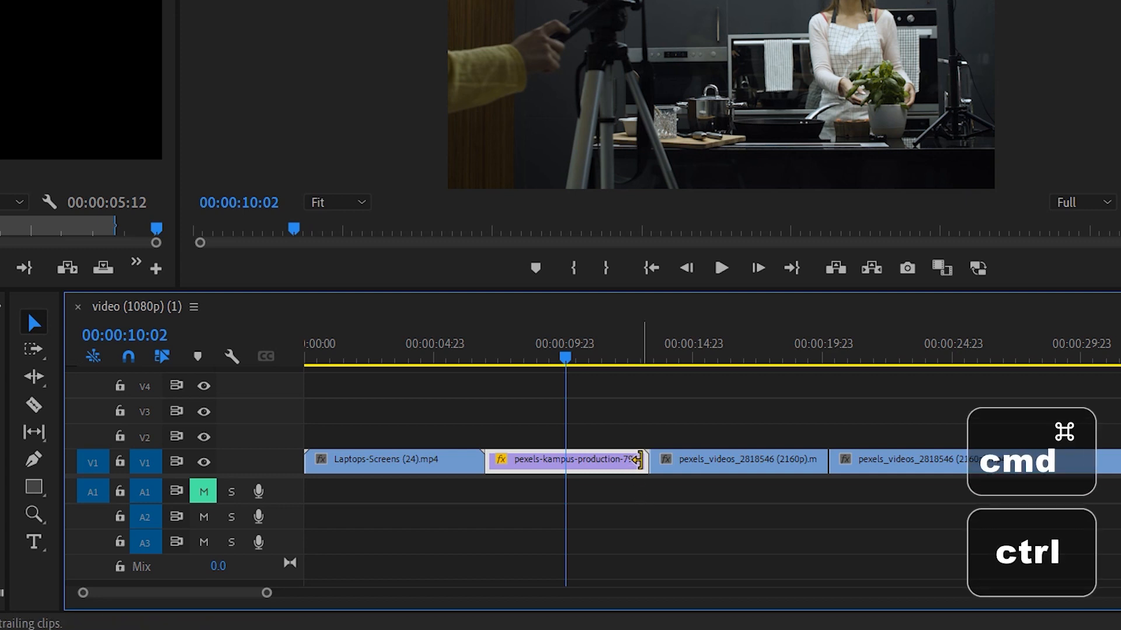
pyautogui.moveTo(638, 460)
pyautogui.mouseDown()
pyautogui.moveTo(600, 461)
pyautogui.moveTo(645, 463)
pyautogui.mouseUp()
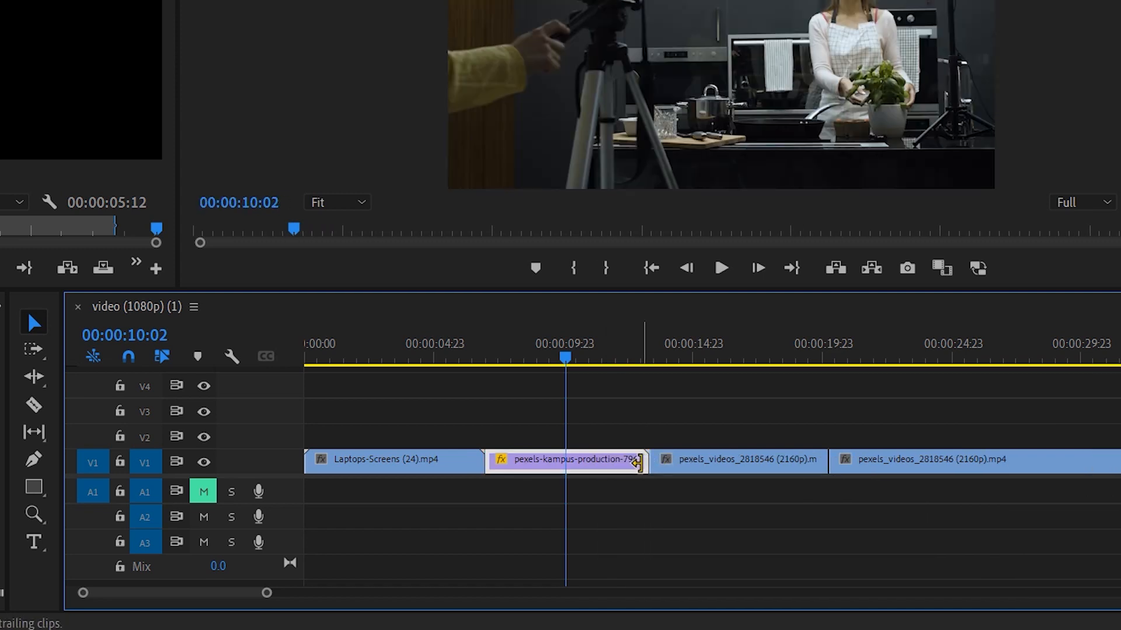
pyautogui.moveTo(638, 463); pyautogui.dragTo(615, 461)
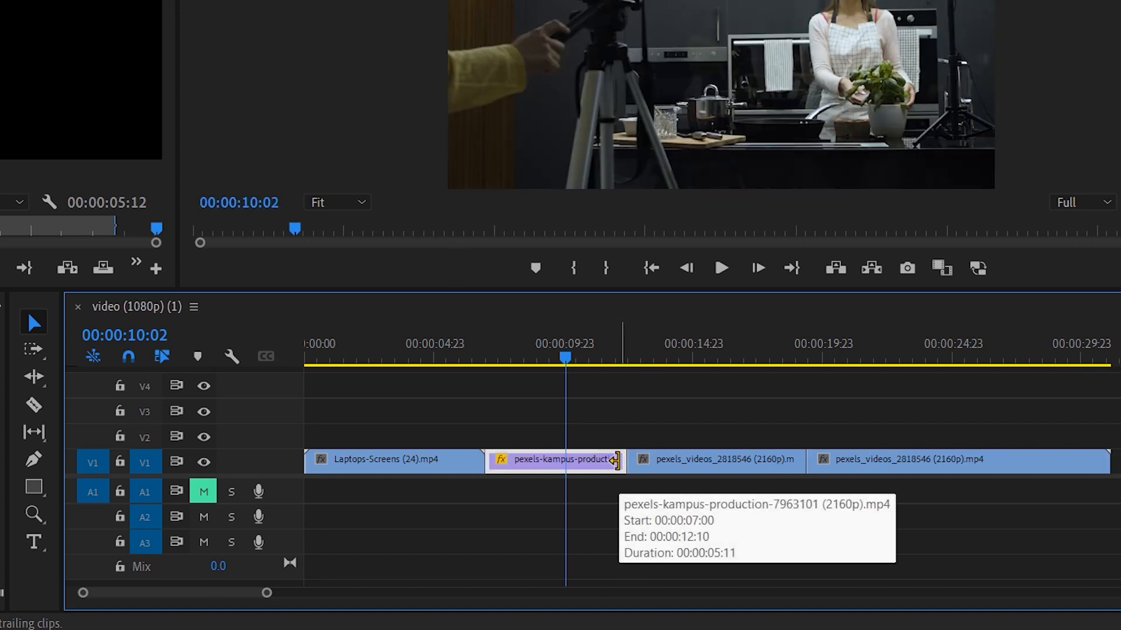
pyautogui.moveTo(615, 461); pyautogui.dragTo(598, 461)
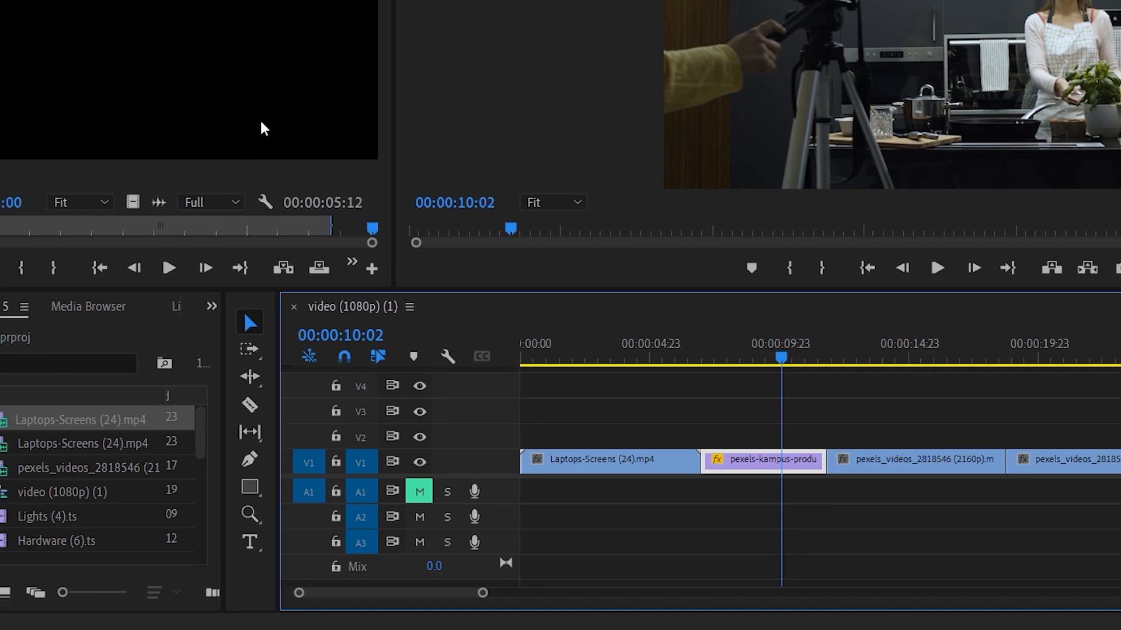
# Insert the marked range of Laptops-Screens (24).mp4 on V1 at 00:00:10:02, splitting the pexels-kampus-production clip, and scrub through the inserted clip
pyautogui.click(173, 421)
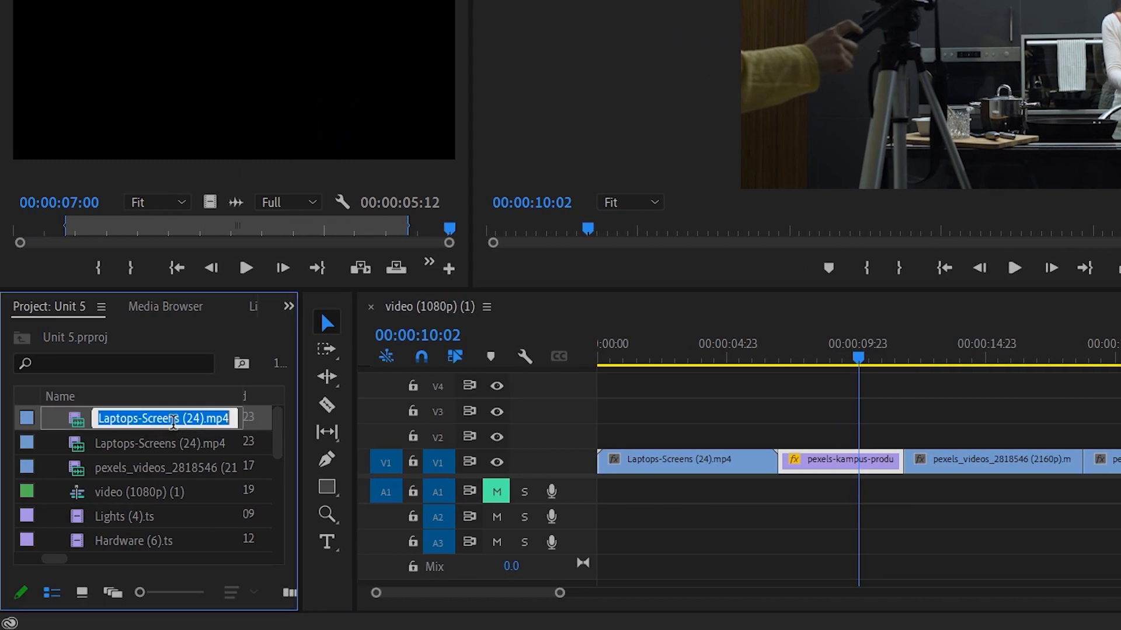
pyautogui.click(364, 274)
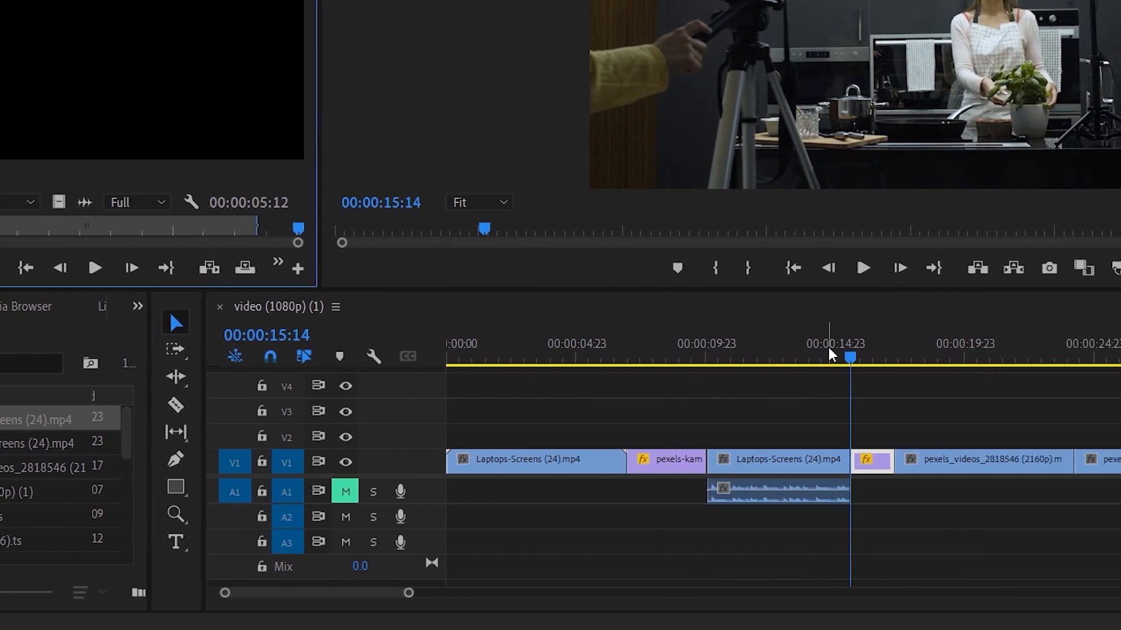
pyautogui.moveTo(1001, 358); pyautogui.dragTo(917, 364)
pyautogui.moveTo(717, 371)
pyautogui.mouseDown()
pyautogui.moveTo(656, 370)
pyautogui.moveTo(778, 381)
pyautogui.moveTo(711, 376)
pyautogui.mouseUp()
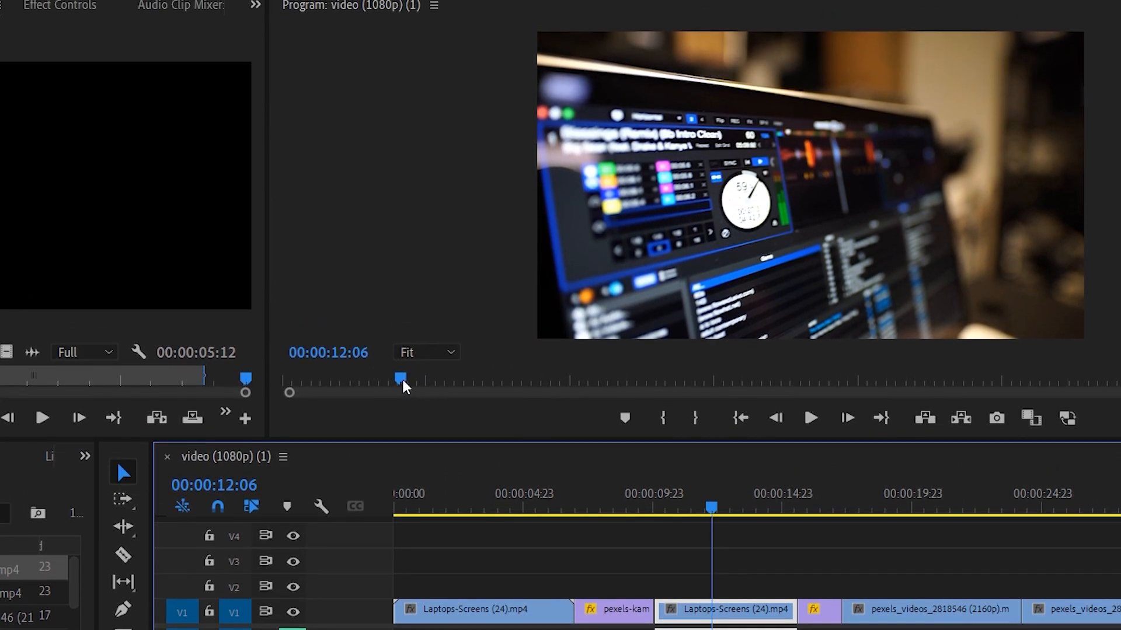
# Mark the sequence In point at 00:00:10:16 and the Out point at 00:00:14:17 within the inserted Laptops-Screens clip
pyautogui.moveTo(404, 386)
pyautogui.mouseDown()
pyautogui.moveTo(486, 383)
pyautogui.moveTo(384, 377)
pyautogui.mouseUp()
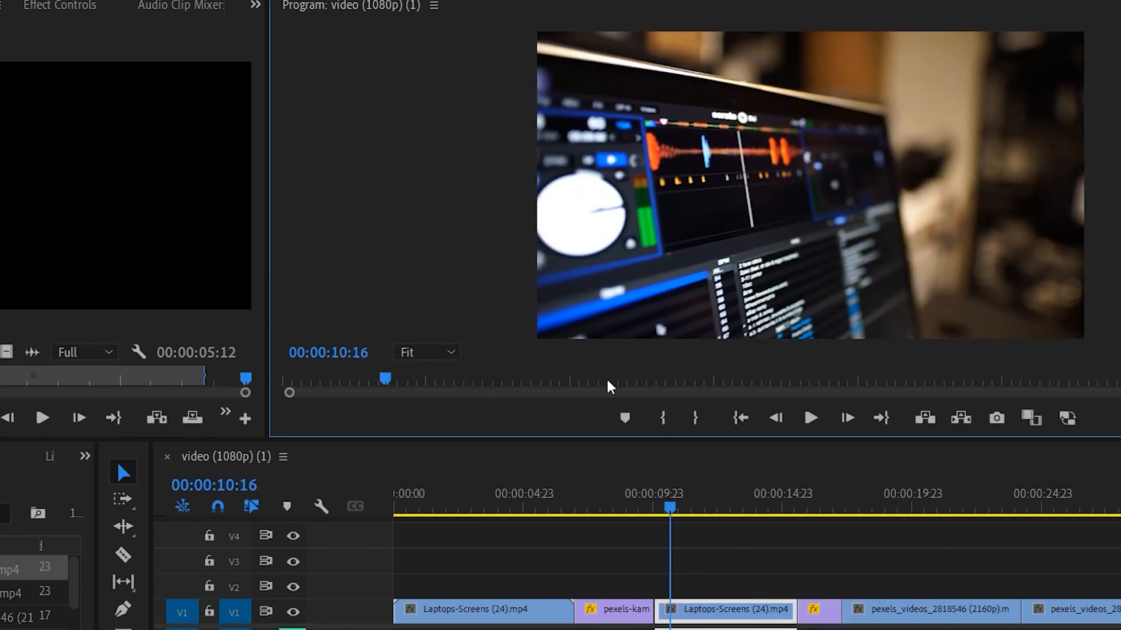
pyautogui.click(664, 418)
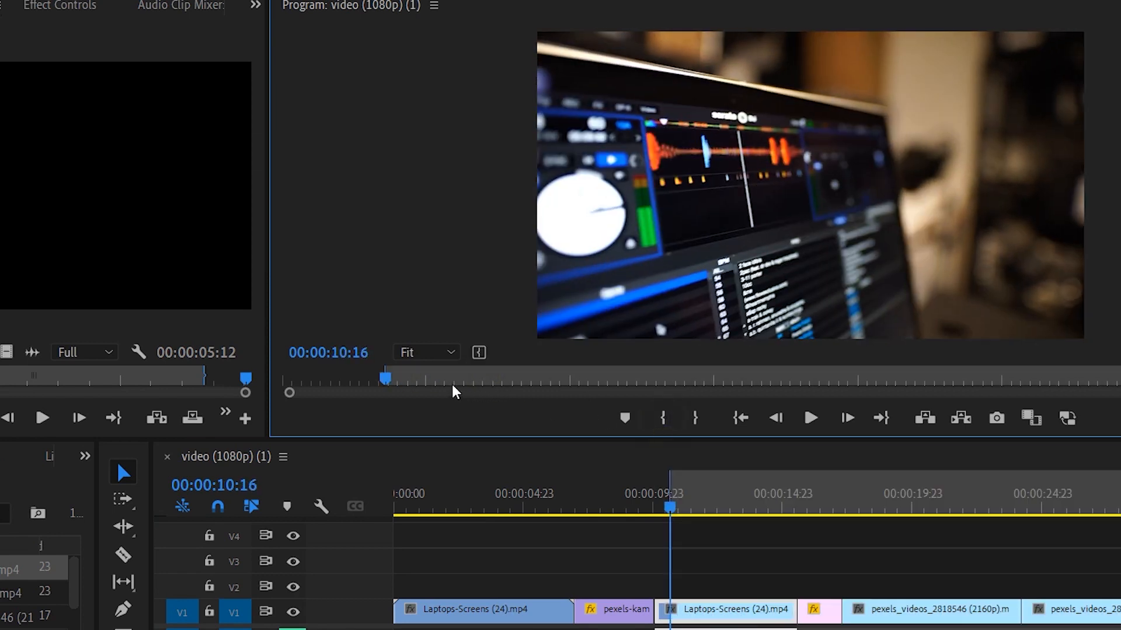
pyautogui.click(774, 501)
pyautogui.click(696, 418)
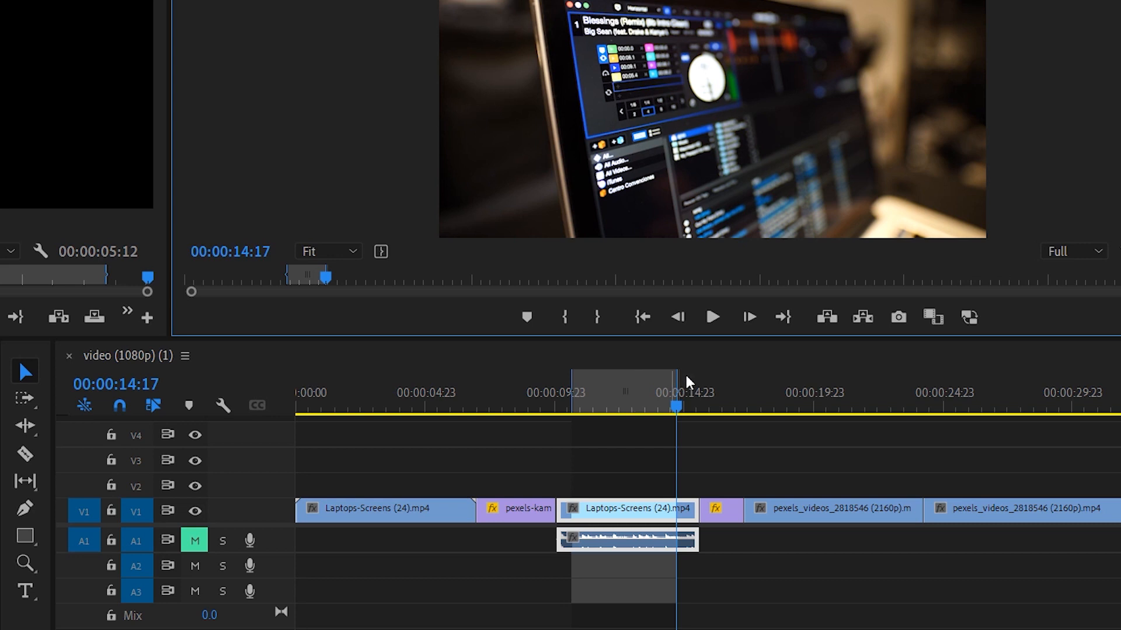
# Insert the marked source range between the sequence In and Out points, fitting it with Change Clip Speed (Fit to Fill)
pyautogui.click(63, 321)
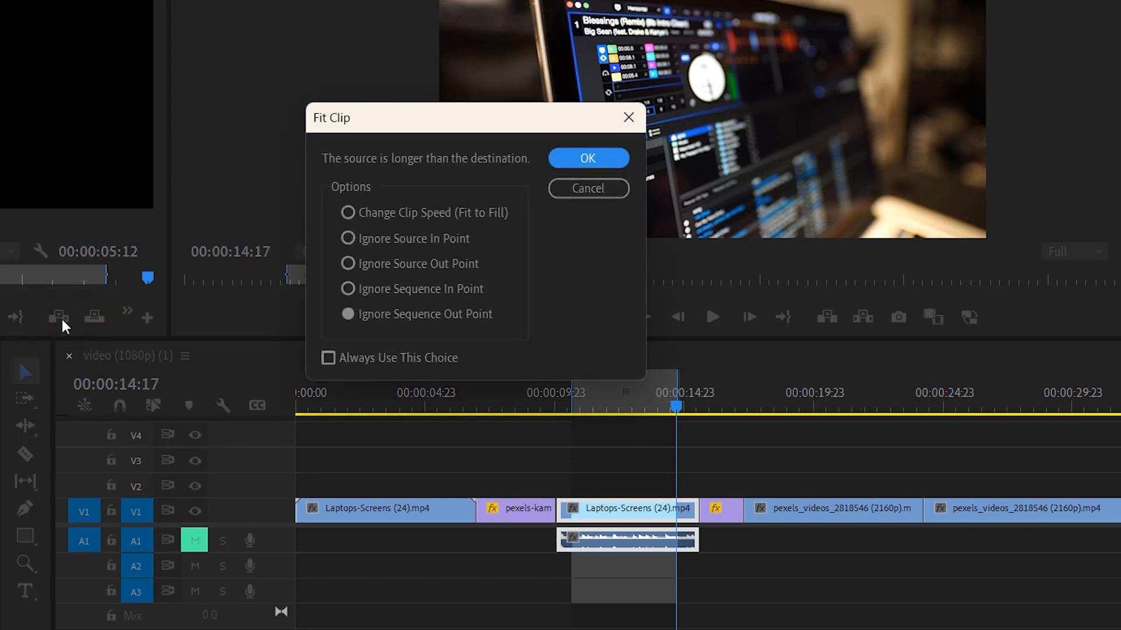
pyautogui.moveTo(415, 124); pyautogui.dragTo(258, 117)
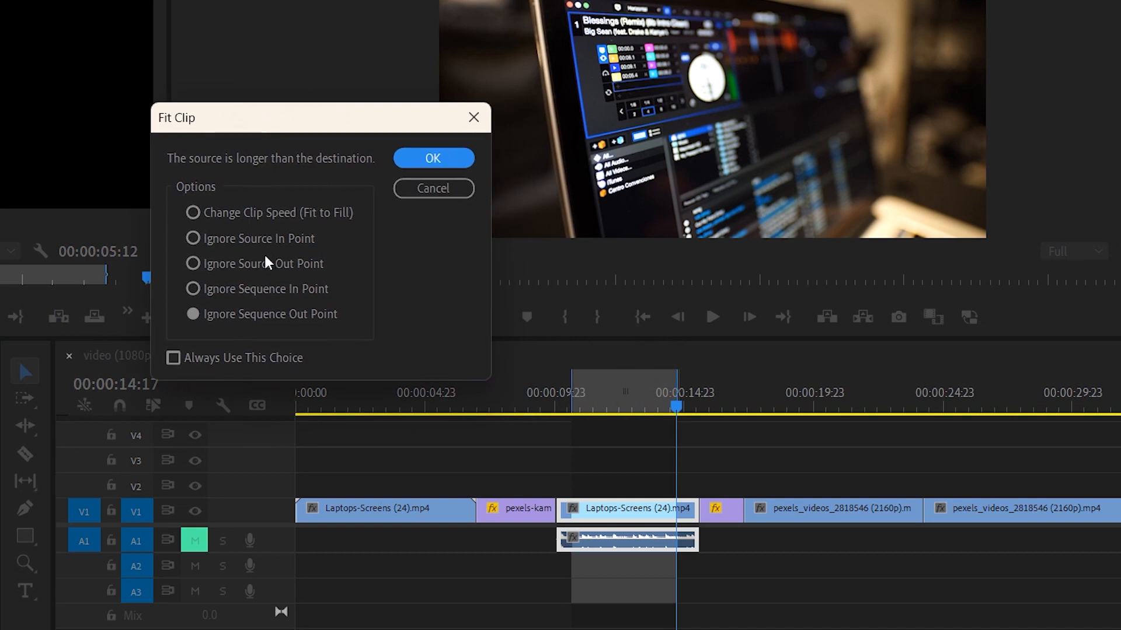
pyautogui.click(251, 213)
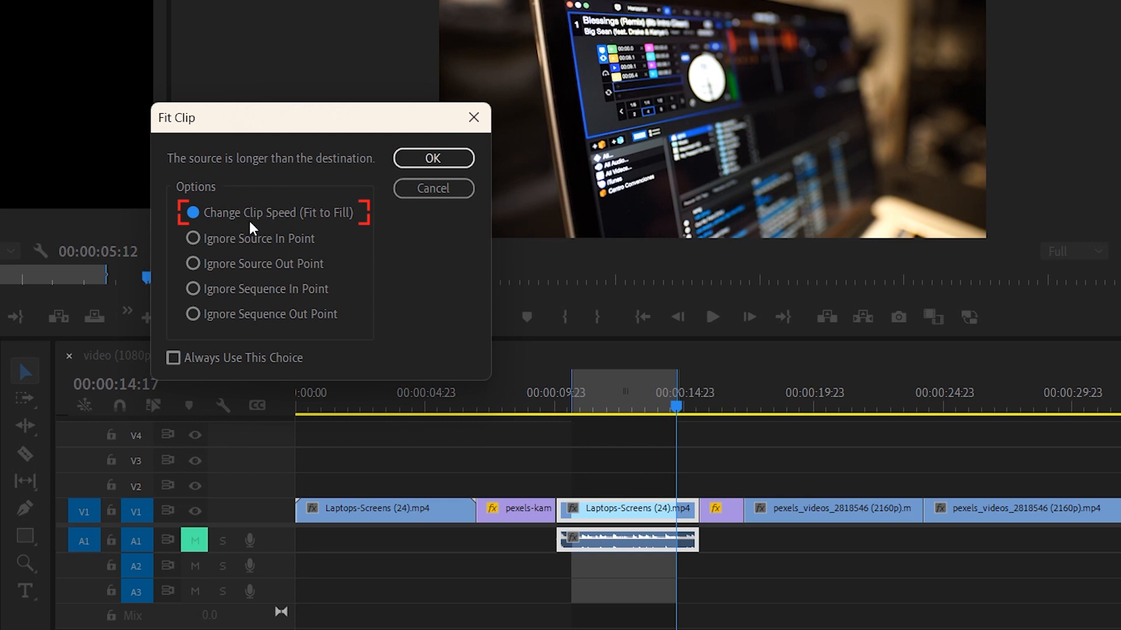
pyautogui.click(419, 164)
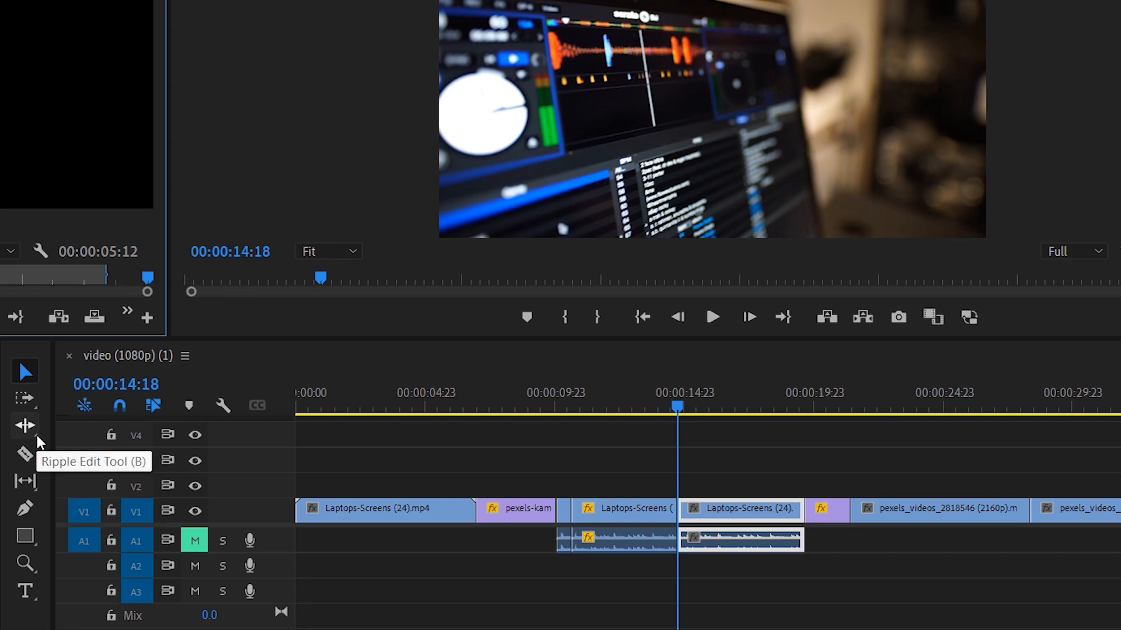
pyautogui.click(36, 438)
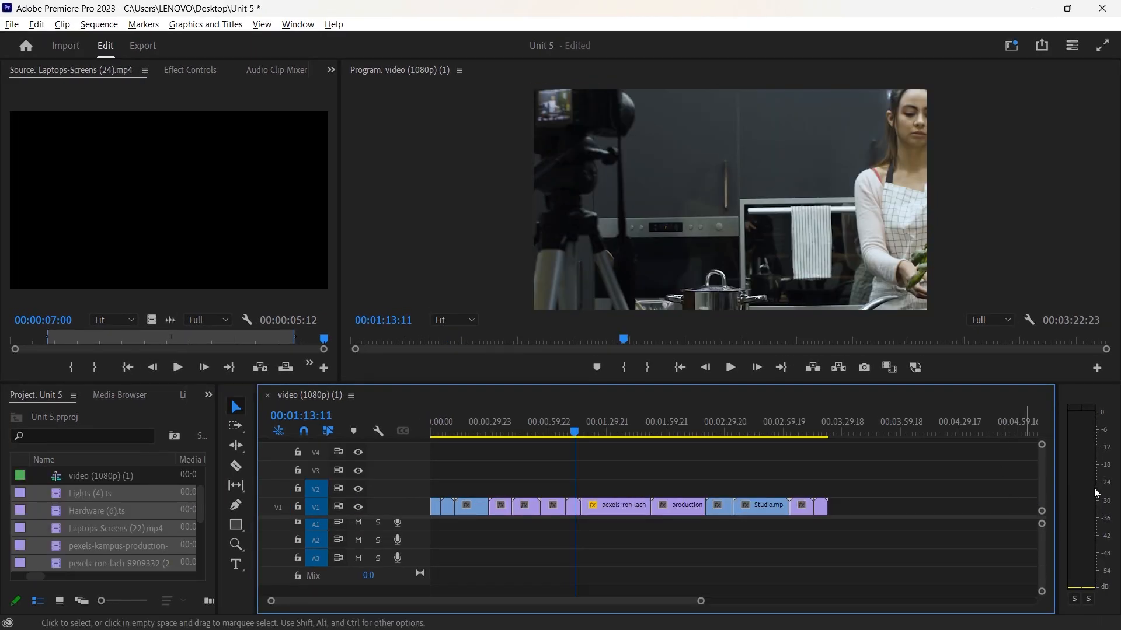
pyautogui.press('b')
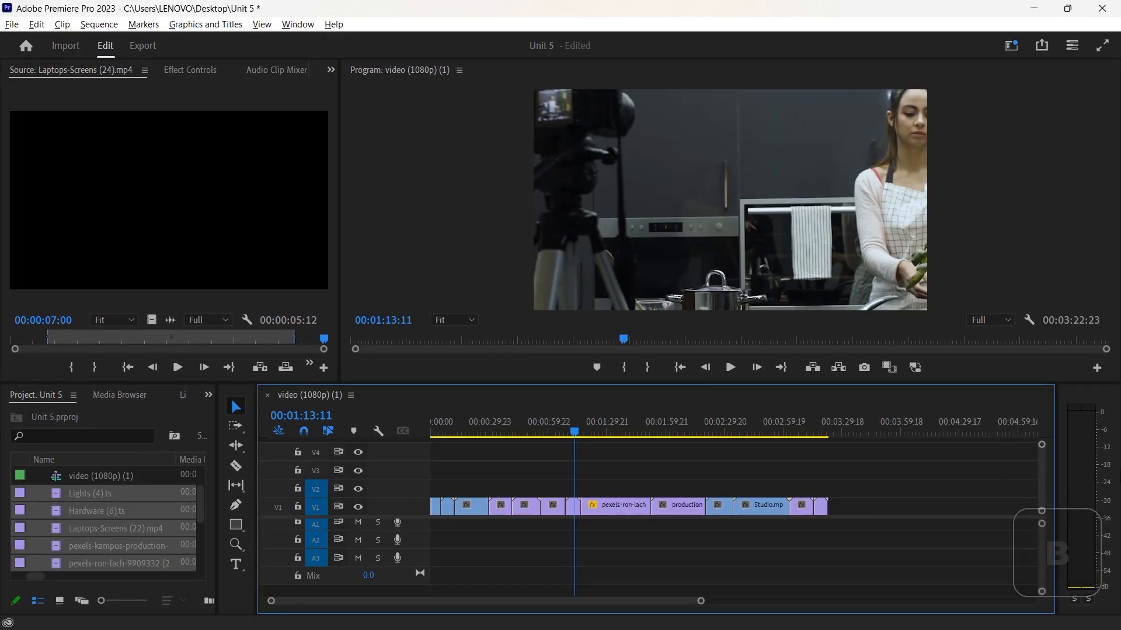
pyautogui.press('n')
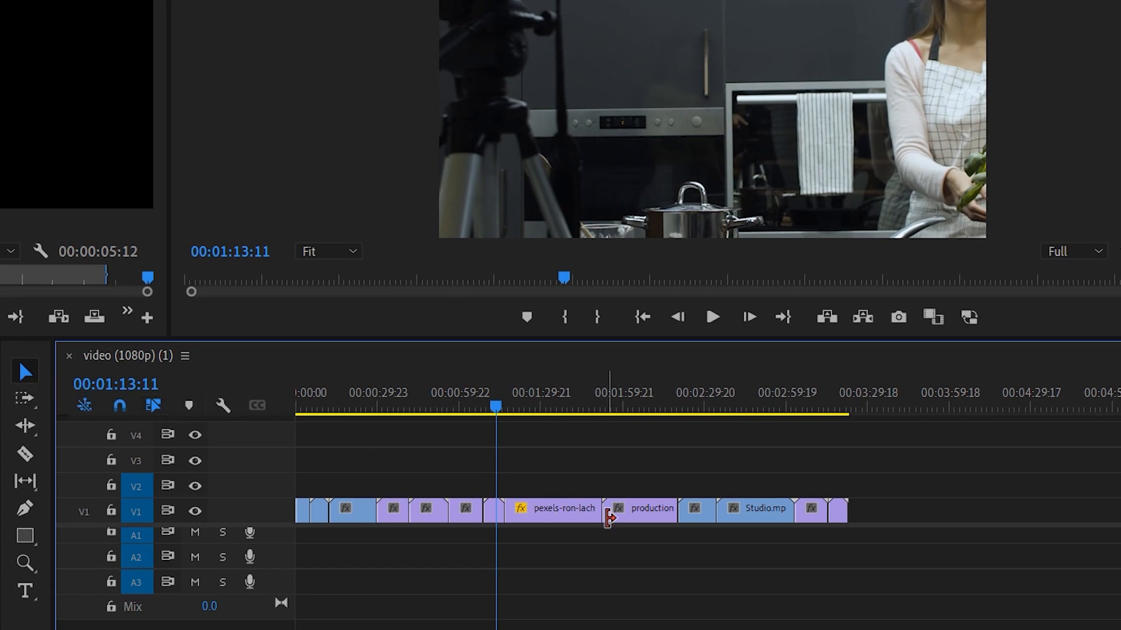
# Trim the ends of the pexels-ron-lach clip, the production clip, the blue clip after it, and Studio.mp4 on V1, leaving gaps
pyautogui.moveTo(600, 515); pyautogui.dragTo(572, 512)
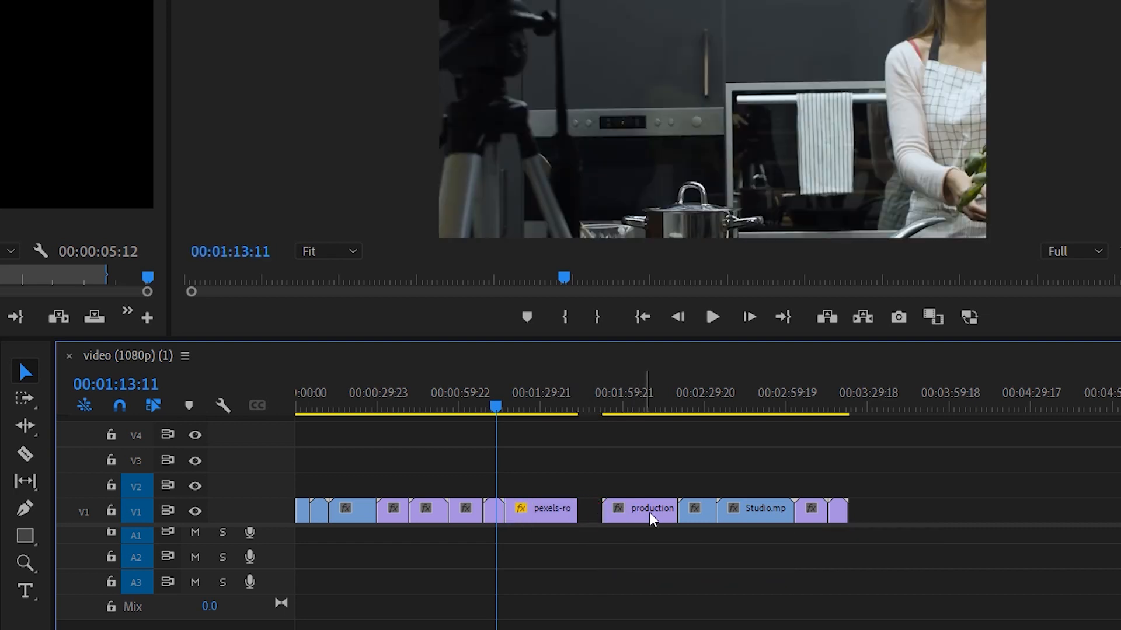
pyautogui.moveTo(675, 514); pyautogui.dragTo(702, 513)
pyautogui.moveTo(789, 509); pyautogui.dragTo(760, 510)
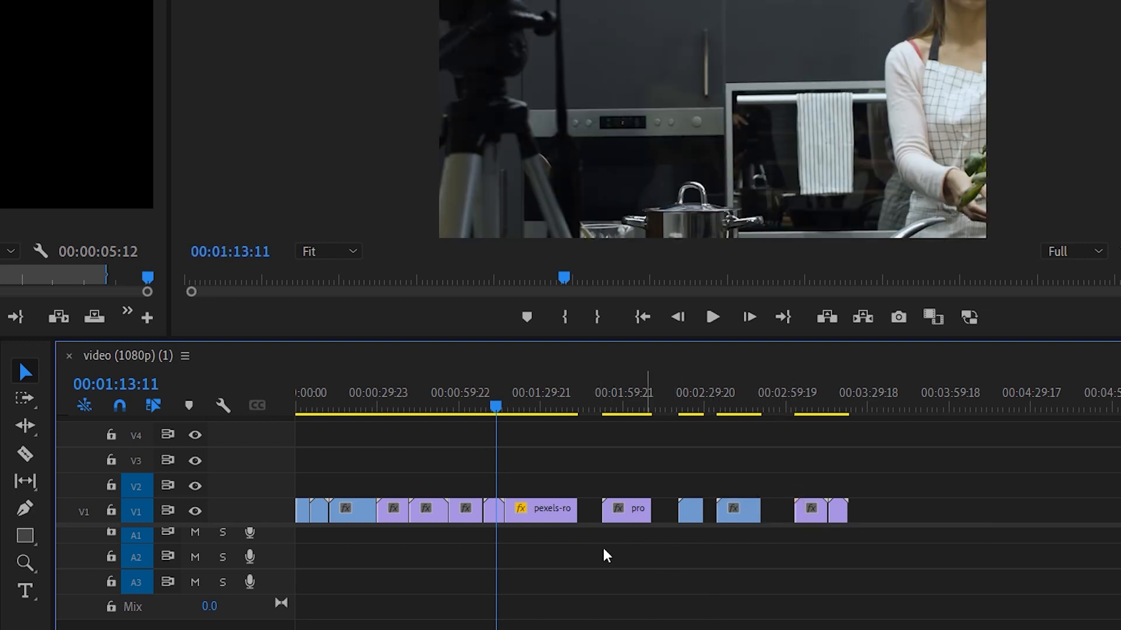
# Close the three V1 gaps after the pexels-ron-lach clip by moving the production clip against it and ripple deleting the next two gaps
pyautogui.moveTo(622, 522); pyautogui.dragTo(603, 520)
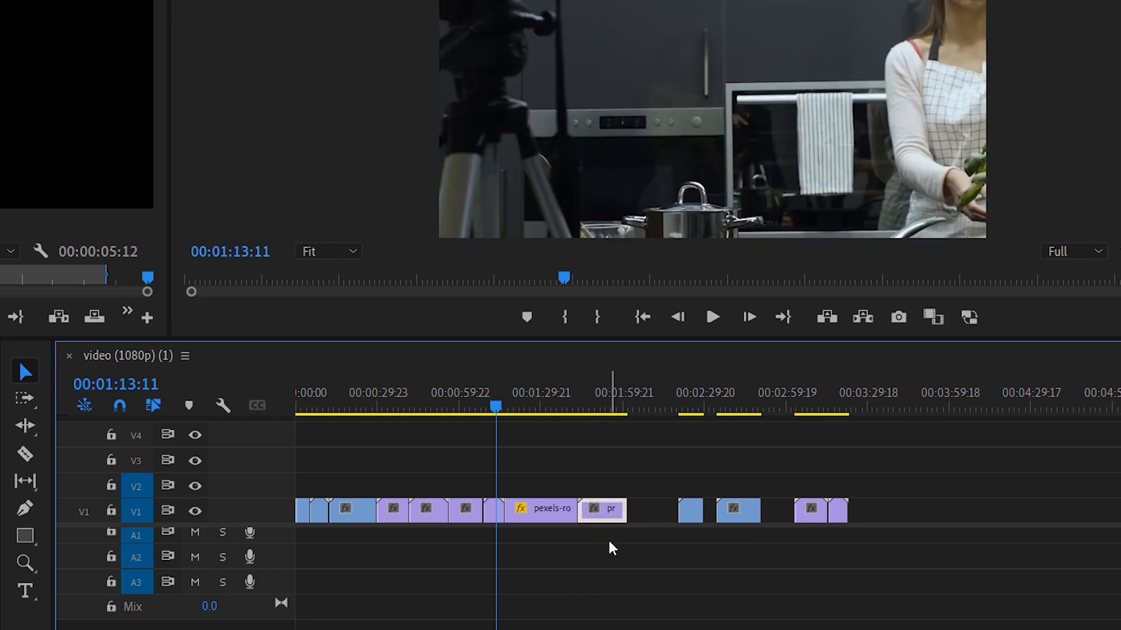
pyautogui.click(645, 512)
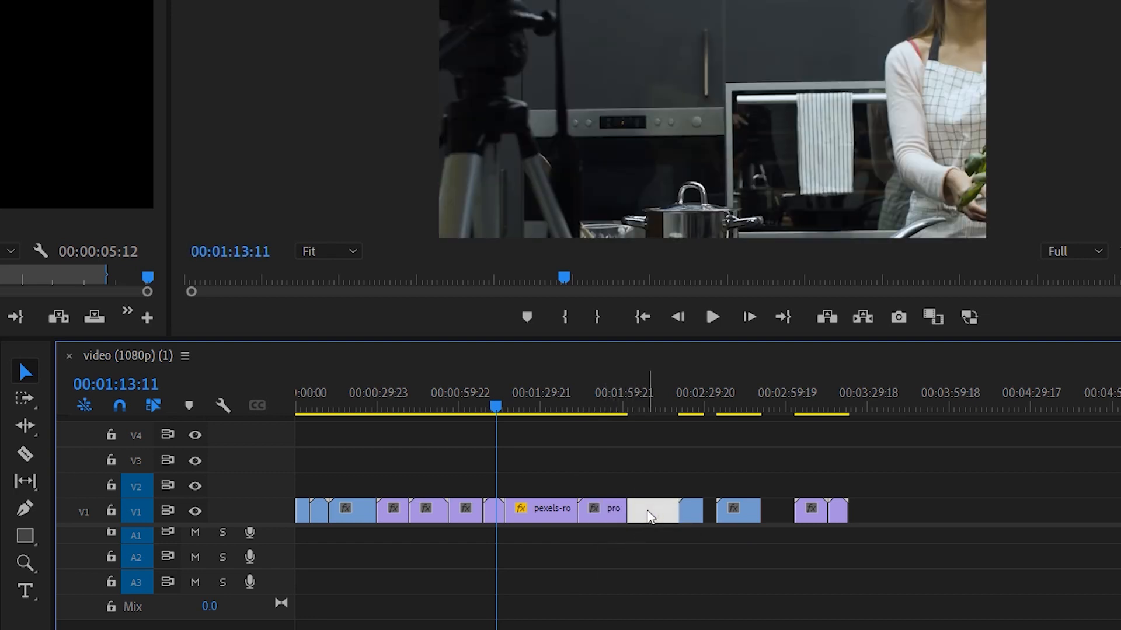
pyautogui.press('Delete')
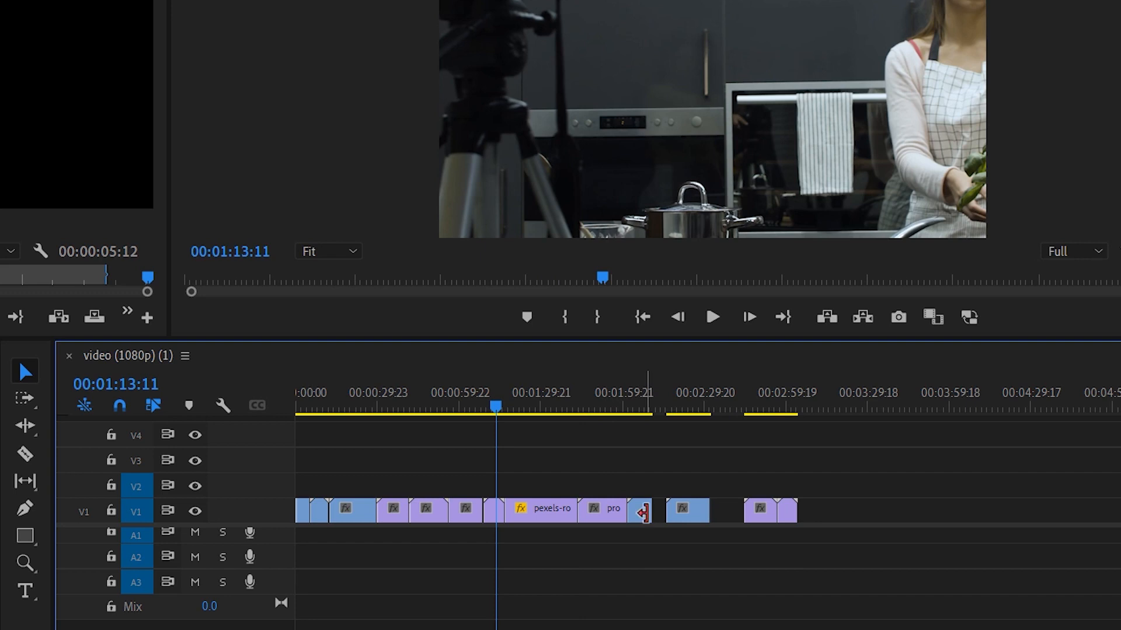
pyautogui.rightClick(659, 520)
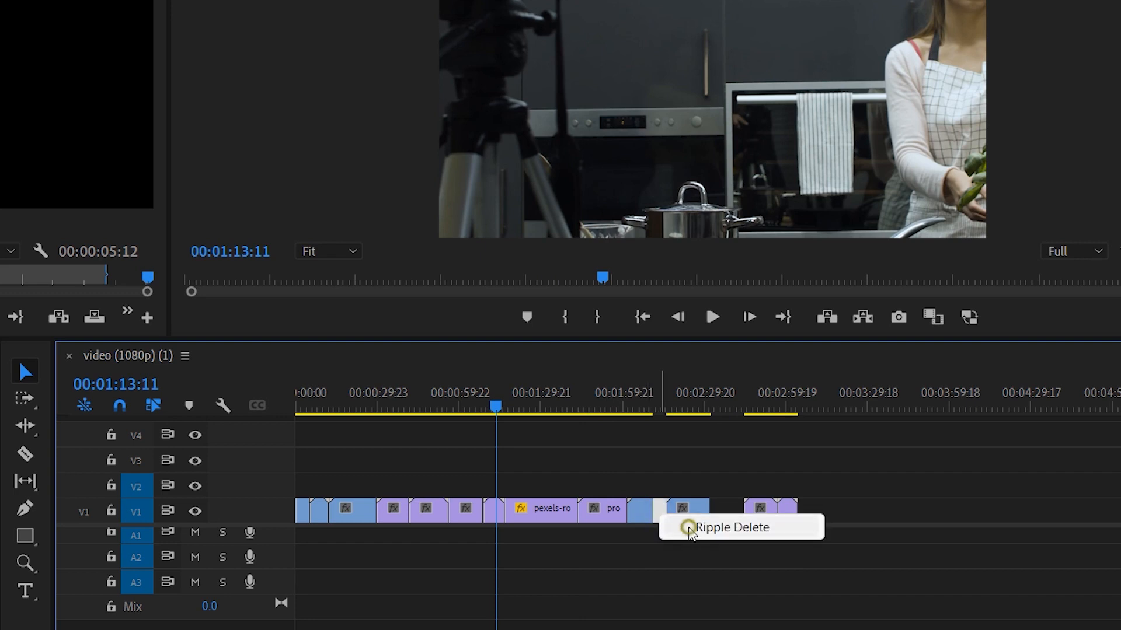
pyautogui.click(684, 528)
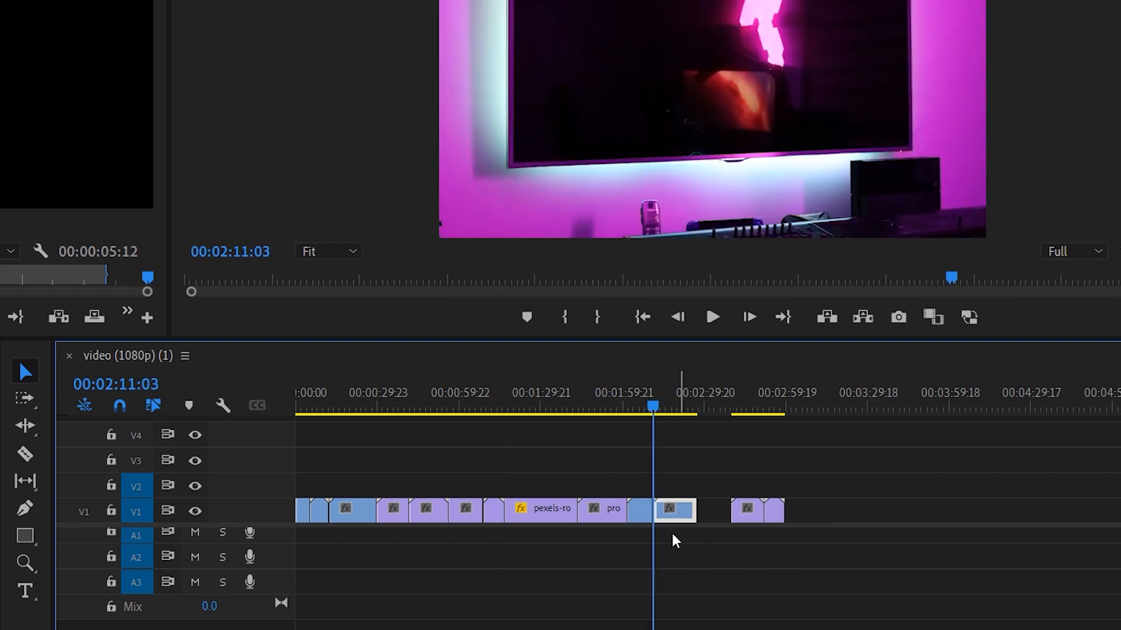
# Ripple trim the end of the pexels-ron-lach clip and the end of the second-to-last clip on V1 with the Ripple Edit tool
pyautogui.click(25, 425)
pyautogui.moveTo(574, 513); pyautogui.dragTo(551, 514)
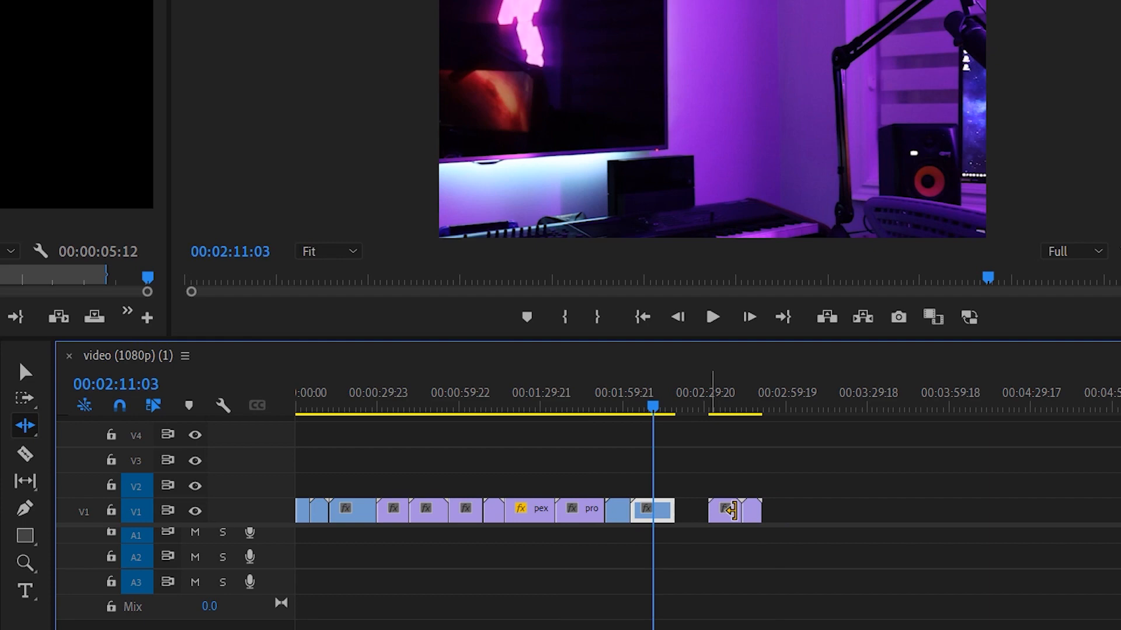
pyautogui.moveTo(733, 511); pyautogui.dragTo(725, 514)
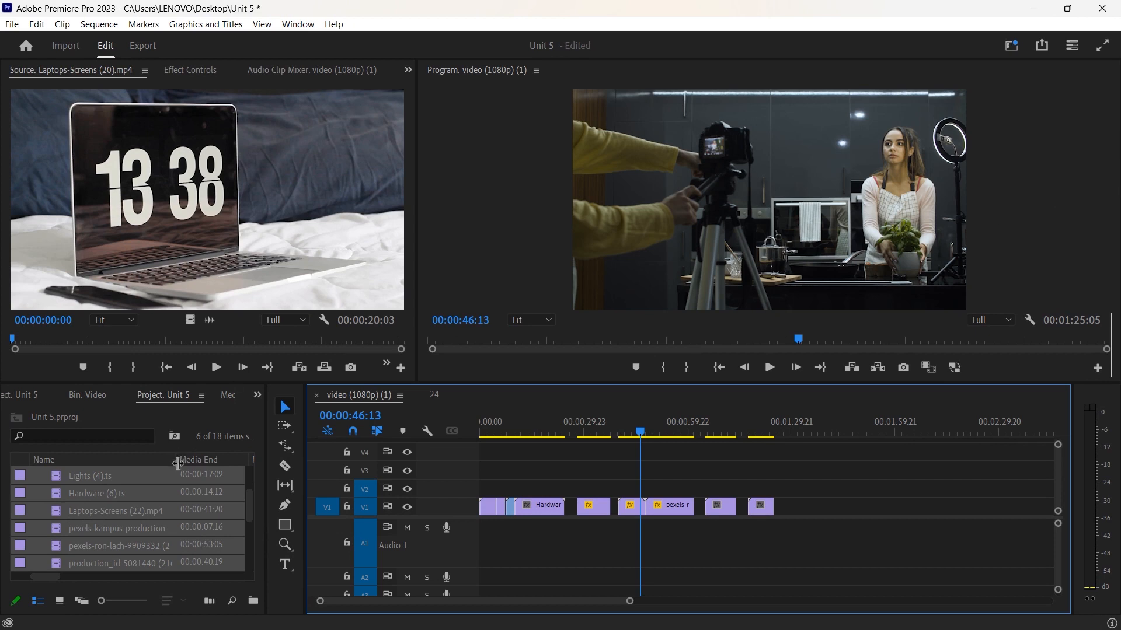
# Add the six selected project clips at the end of V1, and shorten the added Hardware and Laptops-Screens (22).mp4 clips, leaving gaps
pyautogui.moveTo(167, 476); pyautogui.dragTo(784, 477)
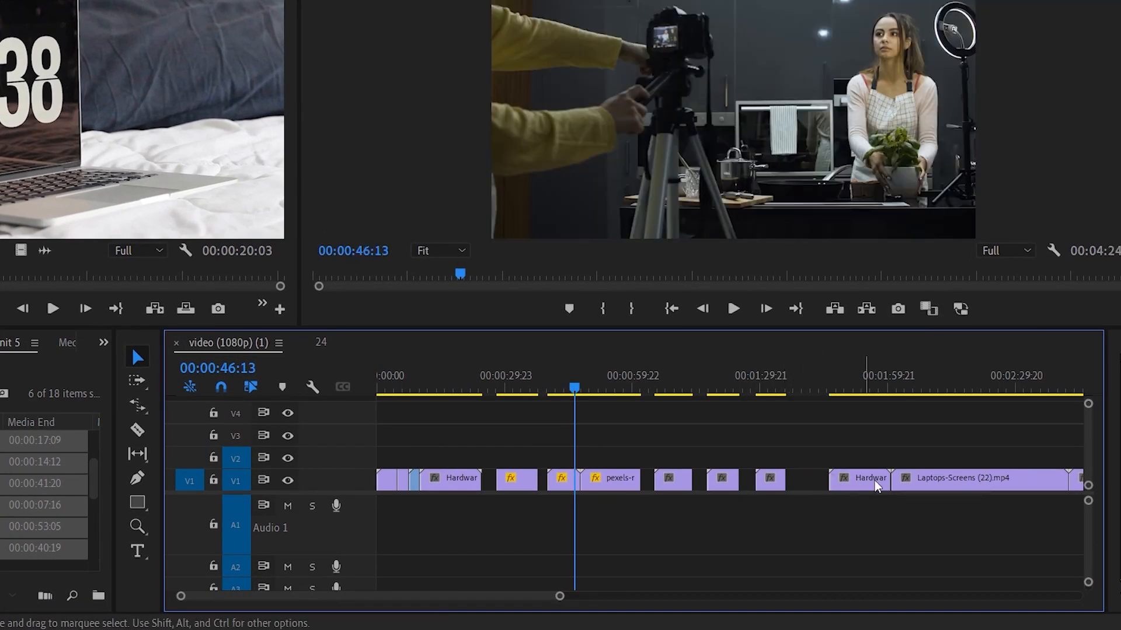
pyautogui.moveTo(887, 478); pyautogui.dragTo(873, 478)
pyautogui.moveTo(1069, 480); pyautogui.dragTo(992, 479)
# Select all clips on V1 and remove every gap between them at once with Close Gap
pyautogui.moveTo(562, 596); pyautogui.dragTo(716, 604)
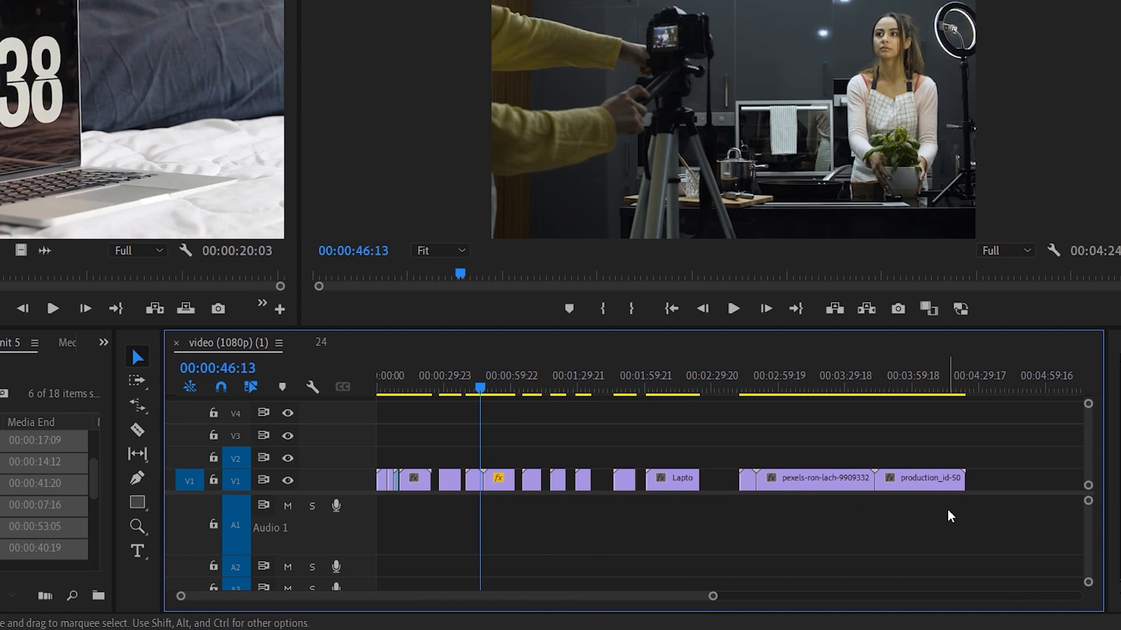
pyautogui.moveTo(950, 516); pyautogui.dragTo(374, 454)
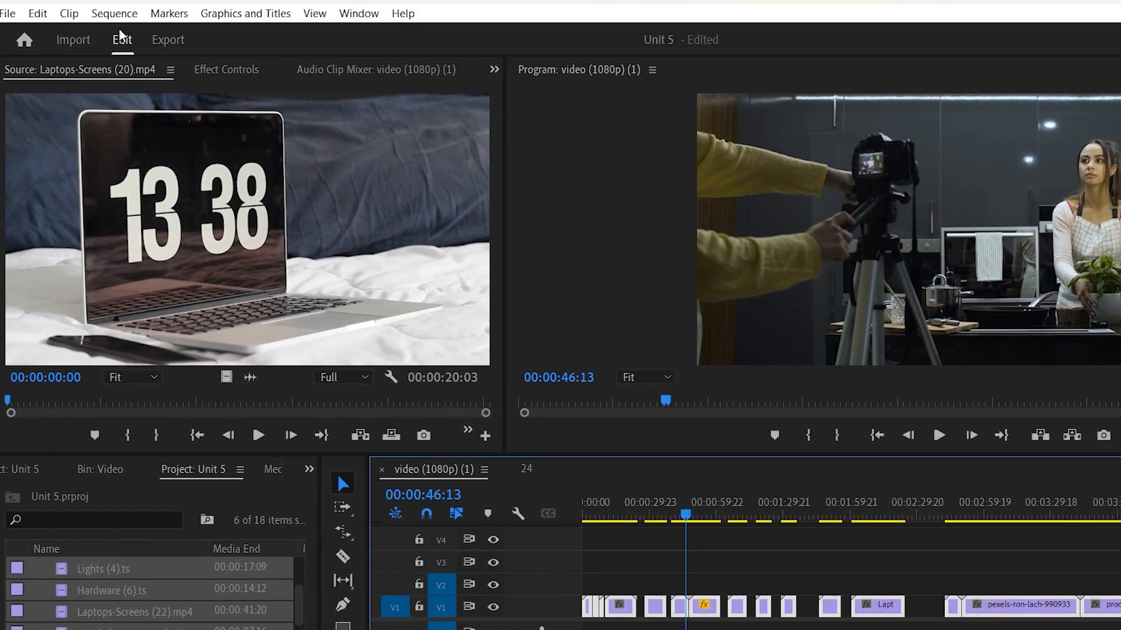
pyautogui.click(114, 12)
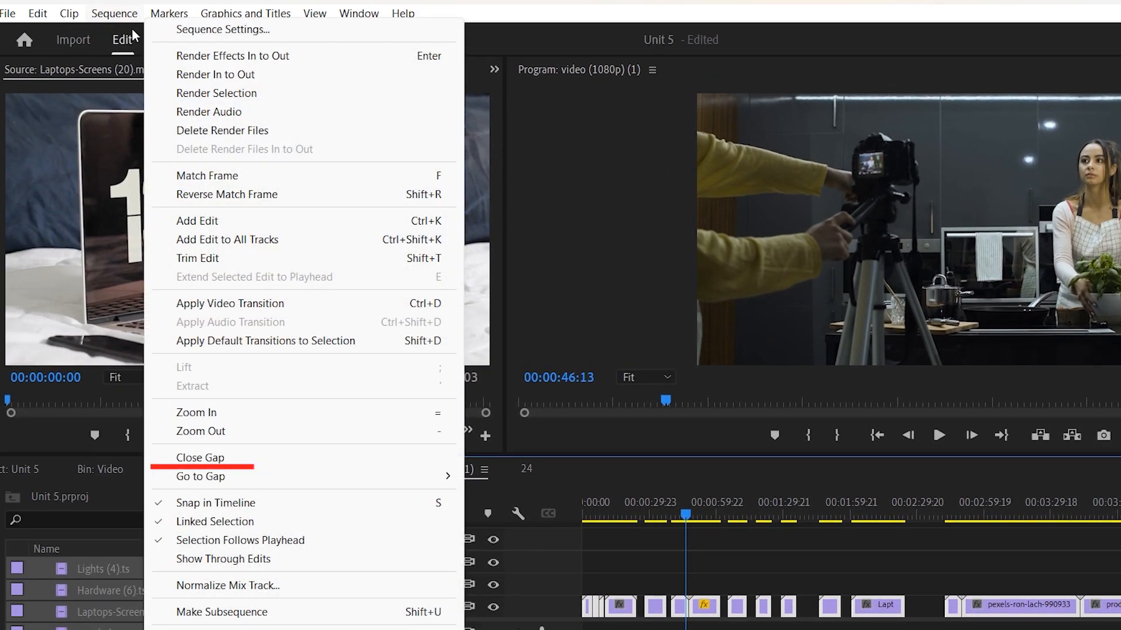
pyautogui.click(188, 458)
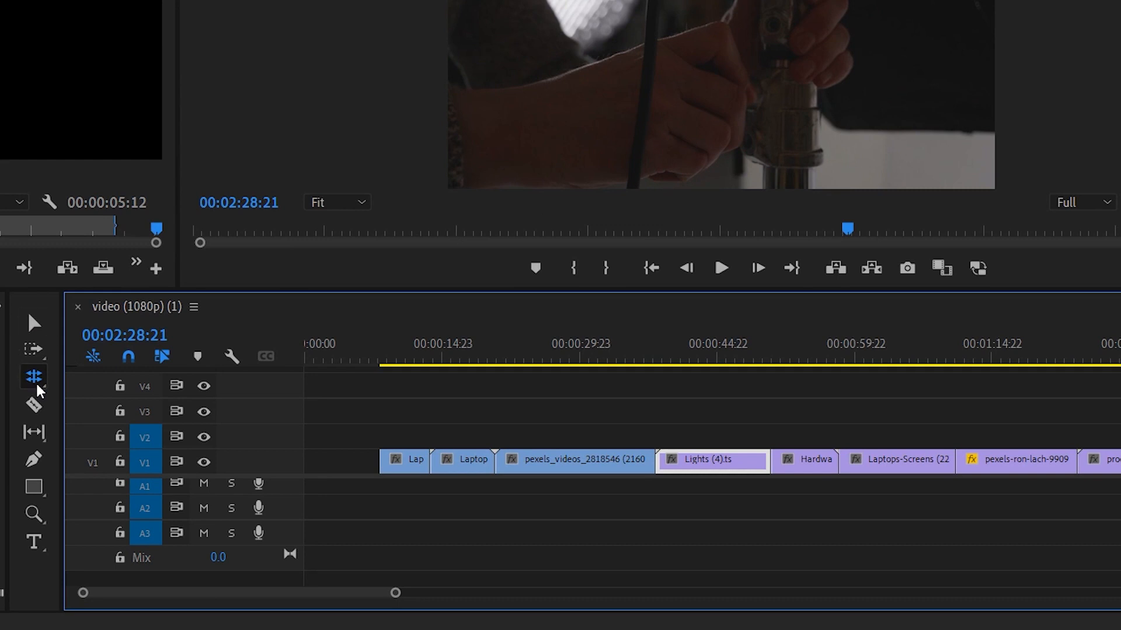
# Shorten the end of Lights (4).ts on V1 with the Selection tool, extend Hardware (6).ts back to meet it, and trim Lights (4).ts again
pyautogui.moveTo(37, 385); pyautogui.dragTo(69, 402)
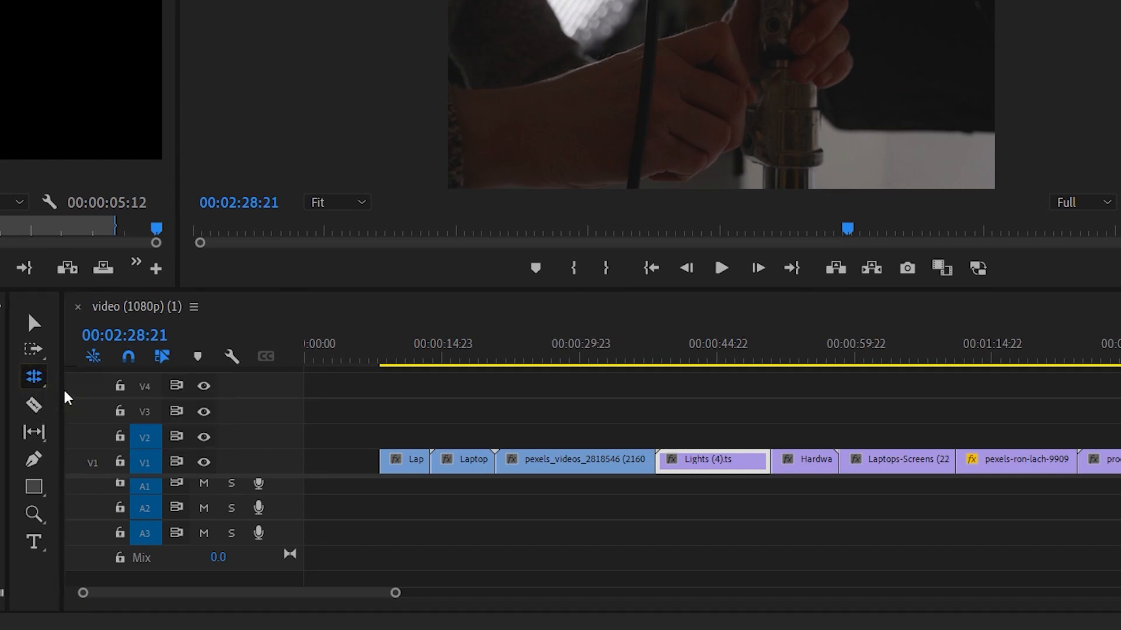
pyautogui.click(34, 318)
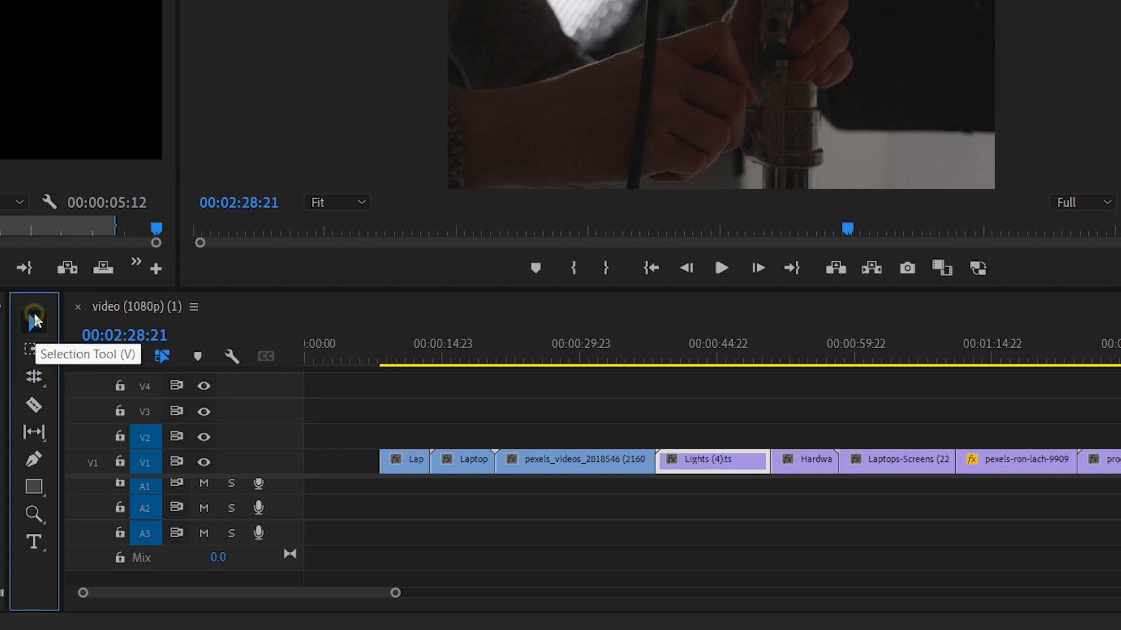
pyautogui.moveTo(767, 461); pyautogui.dragTo(746, 461)
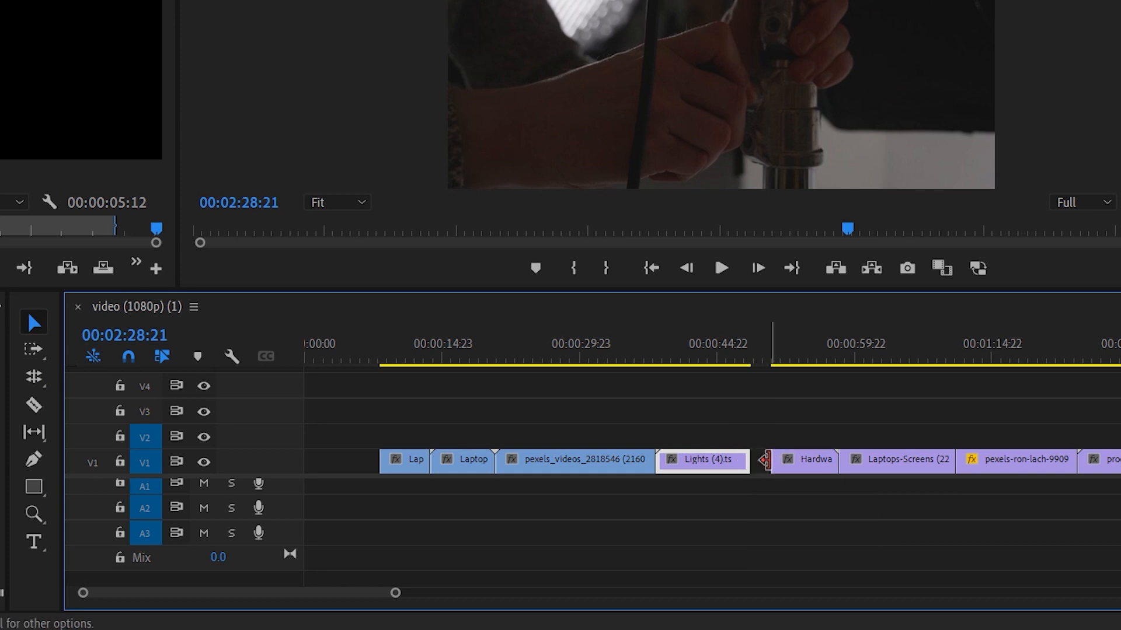
pyautogui.moveTo(765, 461); pyautogui.dragTo(751, 461)
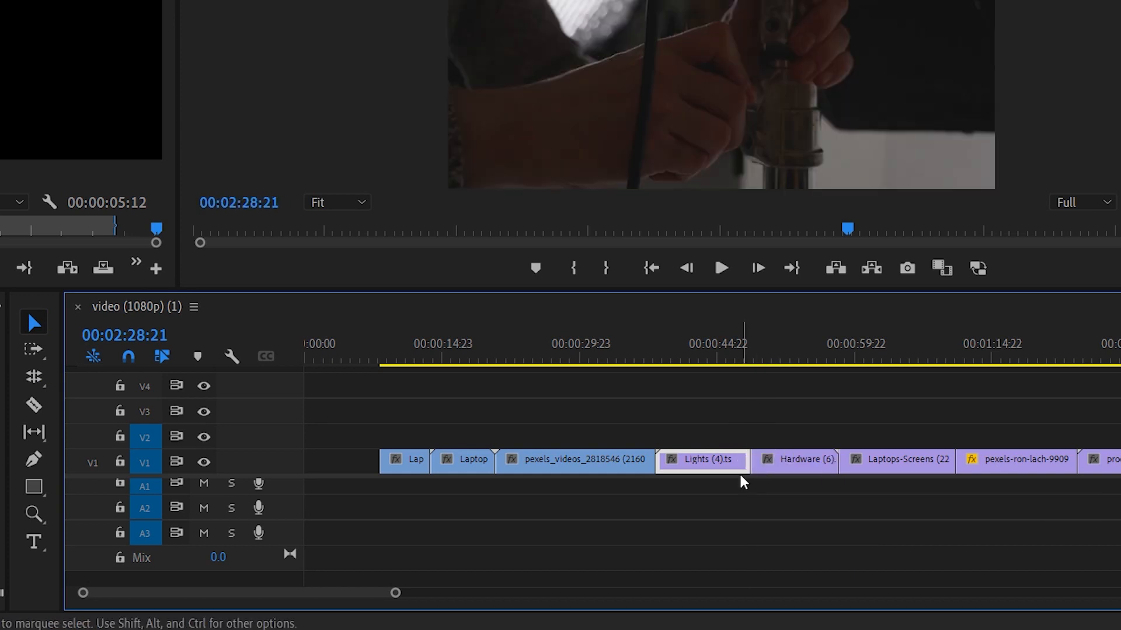
pyautogui.moveTo(395, 593); pyautogui.dragTo(371, 593)
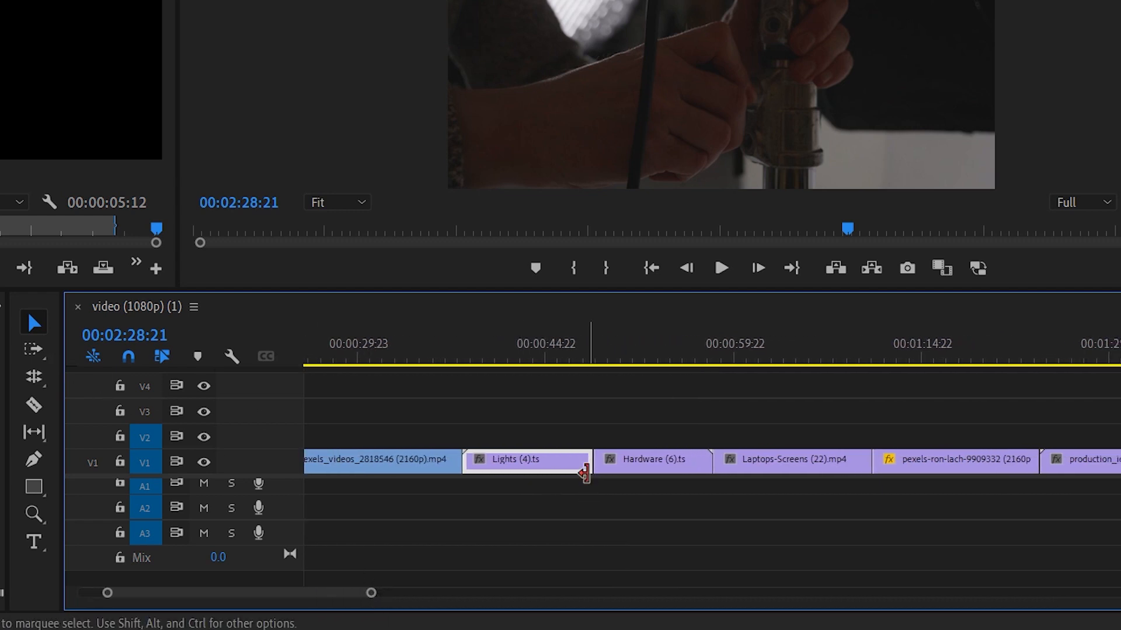
pyautogui.moveTo(590, 460); pyautogui.dragTo(573, 461)
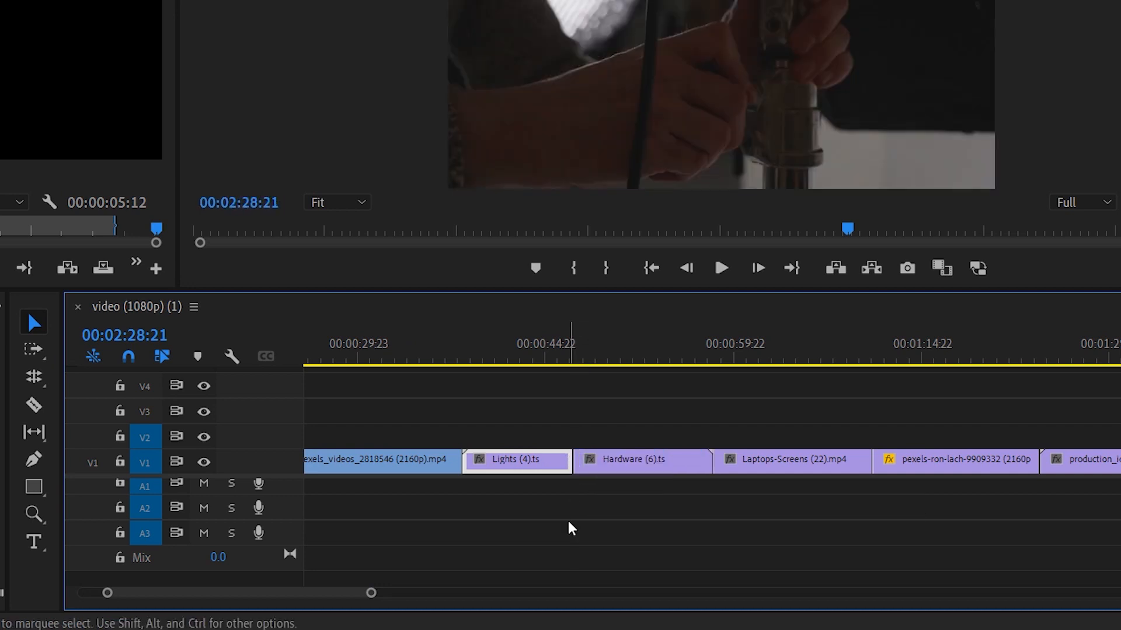
# Undo the manual trims made at the cut between Lights (4).ts and Hardware (6).ts
pyautogui.hotkey('ctrl', 'z')
pyautogui.hotkey('ctrl', 'z')
pyautogui.hotkey('ctrl', 'z')
pyautogui.hotkey('ctrl', 'z')
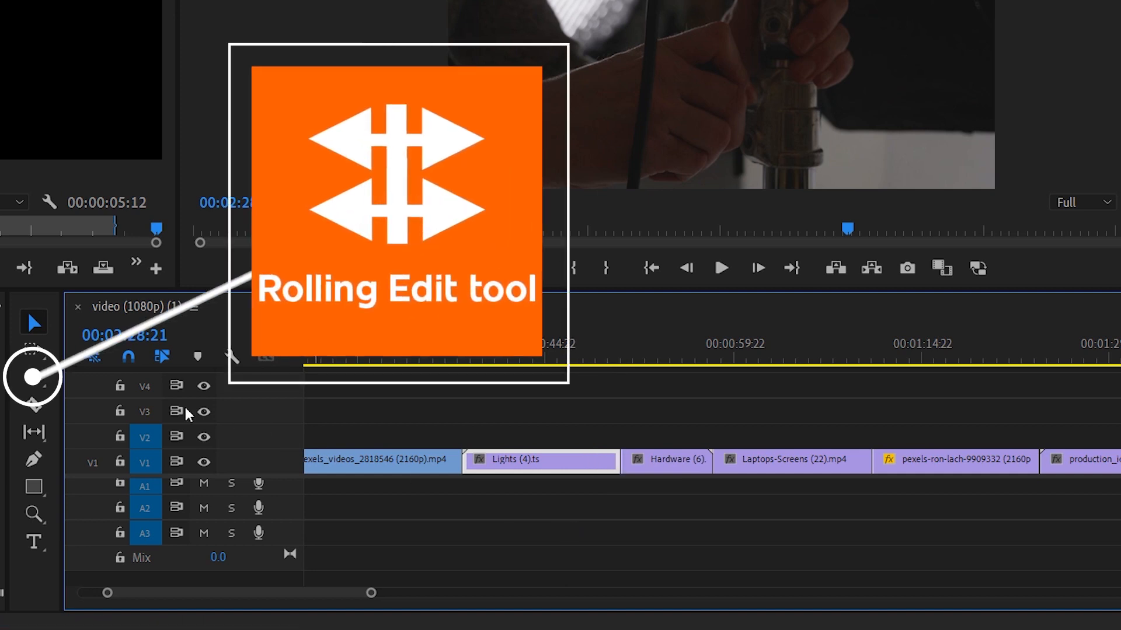
# Roll the cut between Lights (4).ts and Hardware (6).ts earlier to 00:00:48:01, and back later with the Rolling Edit tool
pyautogui.click(40, 383)
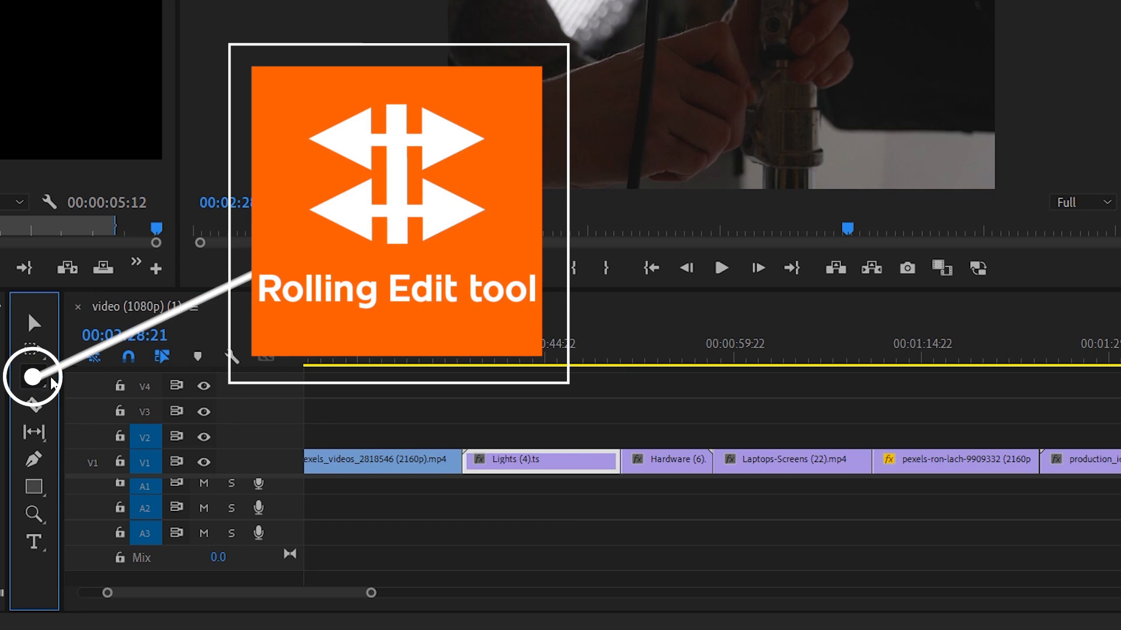
pyautogui.click(618, 463)
pyautogui.moveTo(618, 463); pyautogui.dragTo(585, 461)
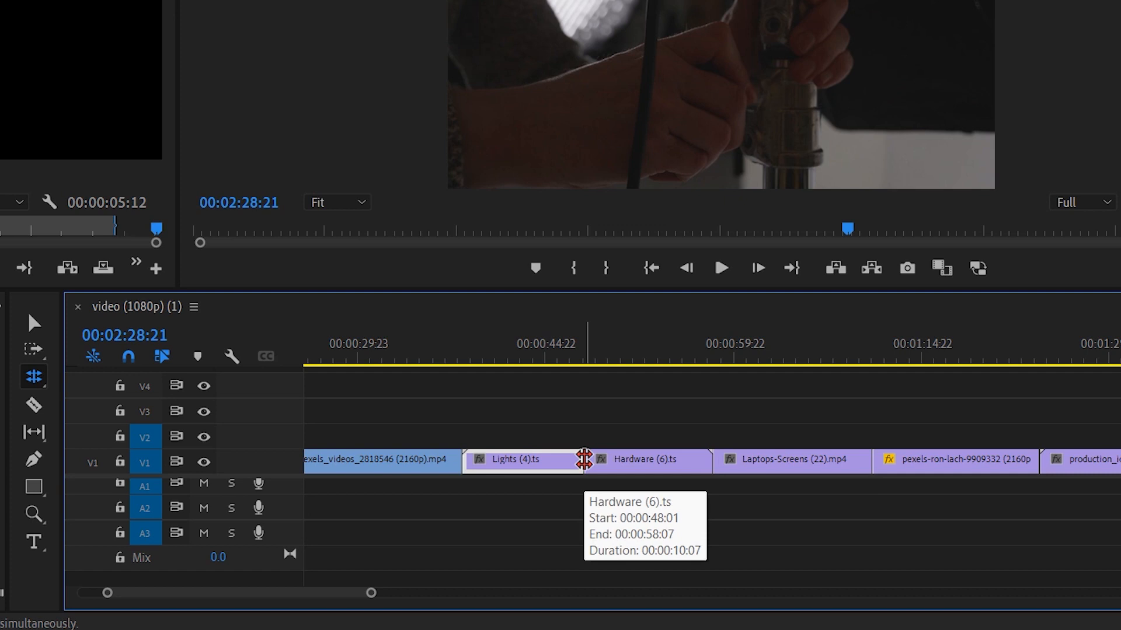
pyautogui.moveTo(584, 461); pyautogui.dragTo(638, 461)
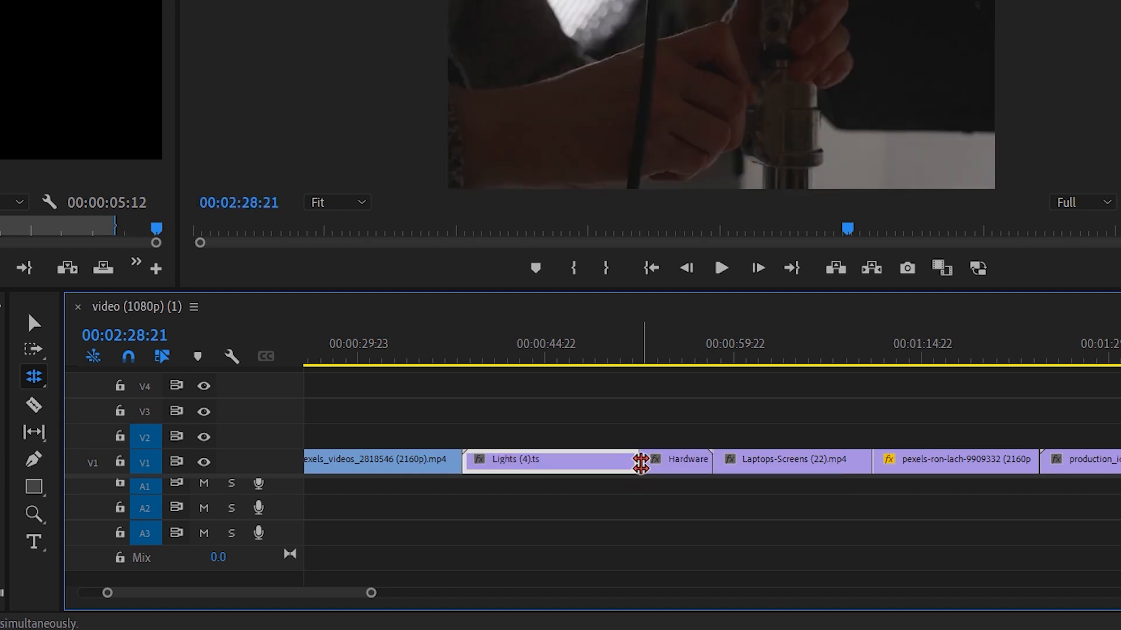
pyautogui.moveTo(641, 461)
pyautogui.mouseDown()
pyautogui.moveTo(599, 461)
pyautogui.moveTo(656, 466)
pyautogui.mouseUp()
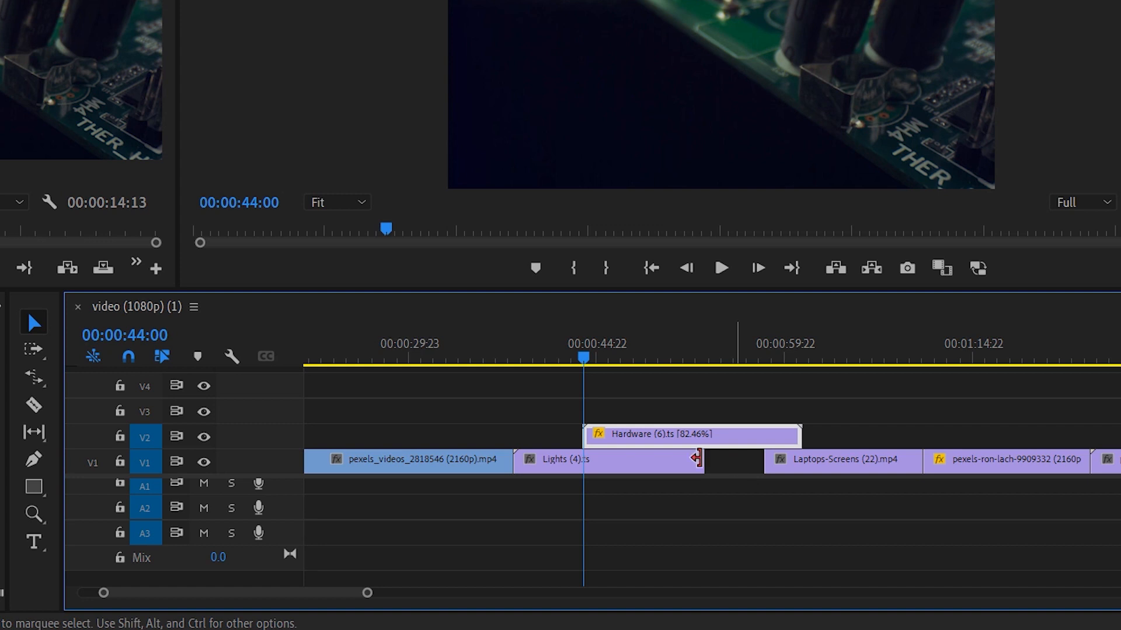
# Rate-stretch Hardware (6).ts on V2 so it spans exactly the V1 gap between Lights (4).ts and Laptops-Screens (22).mp4
pyautogui.click(33, 381)
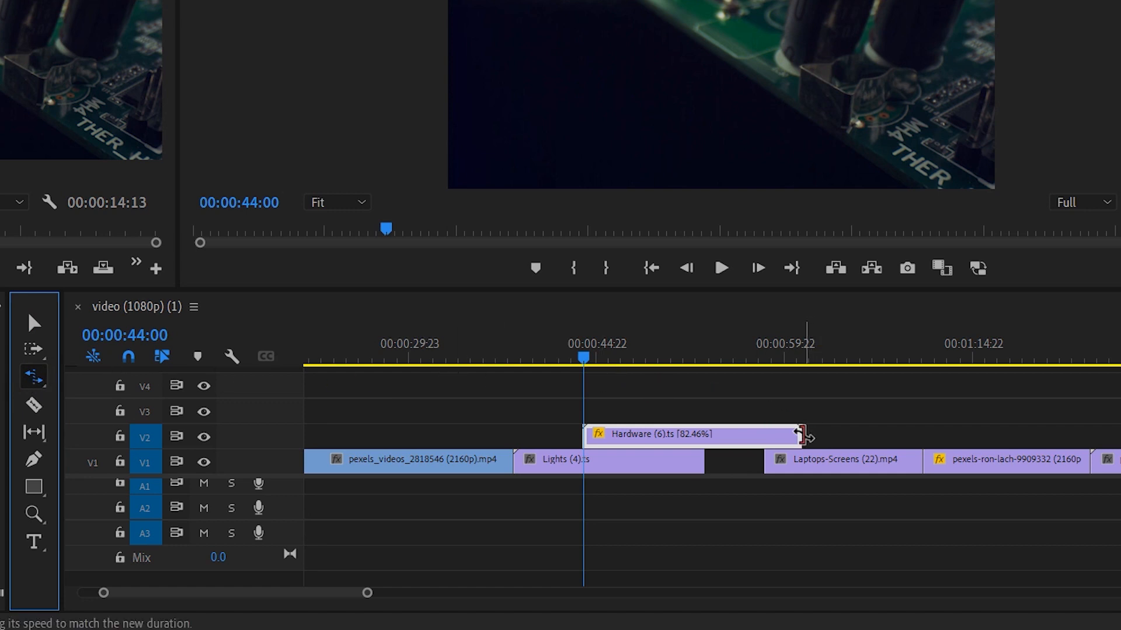
pyautogui.moveTo(801, 435); pyautogui.dragTo(760, 435)
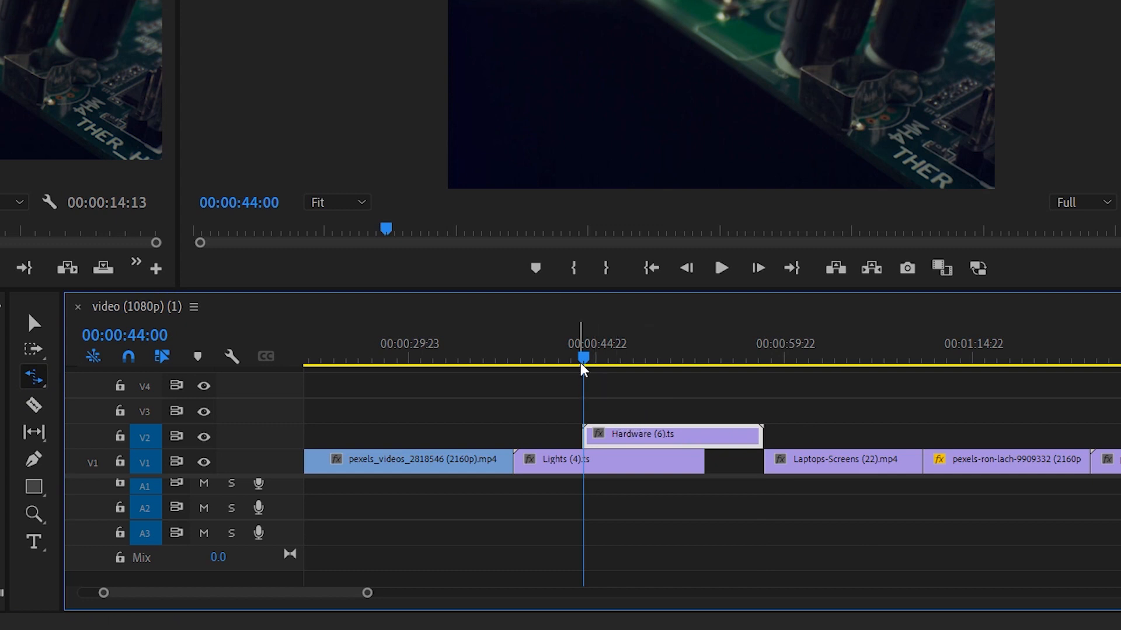
pyautogui.click(565, 353)
pyautogui.moveTo(591, 436); pyautogui.dragTo(706, 436)
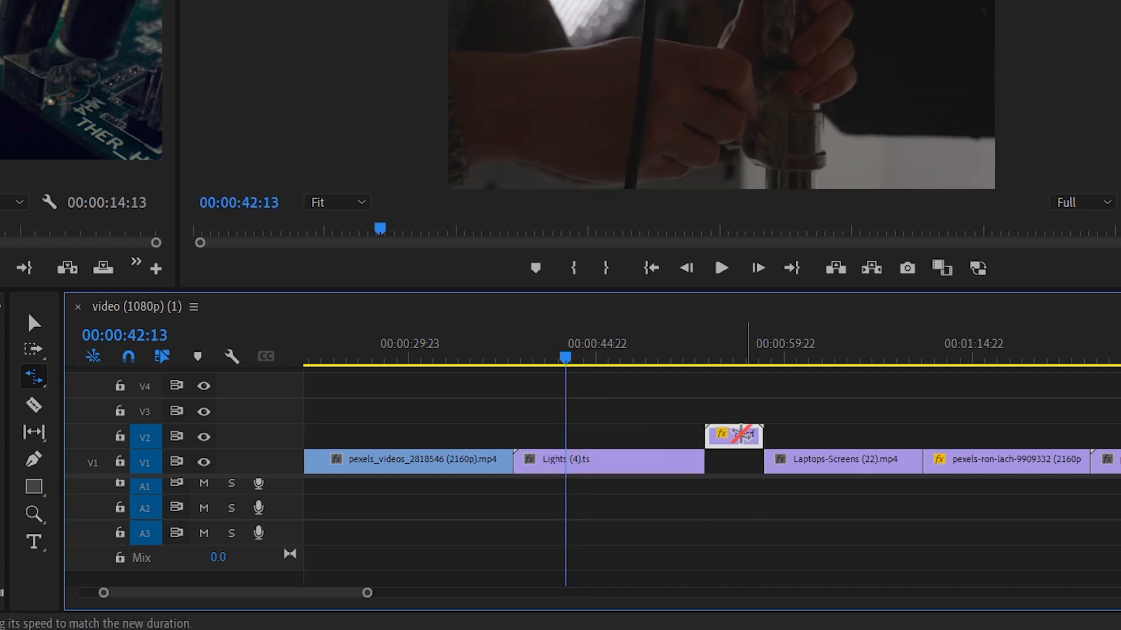
# Move the stretched Hardware (6).ts down into the V1 gap and play through it from 00:00:53:09
pyautogui.click(33, 324)
pyautogui.click(723, 446)
pyautogui.moveTo(723, 450); pyautogui.dragTo(722, 463)
pyautogui.moveTo(565, 358); pyautogui.dragTo(703, 400)
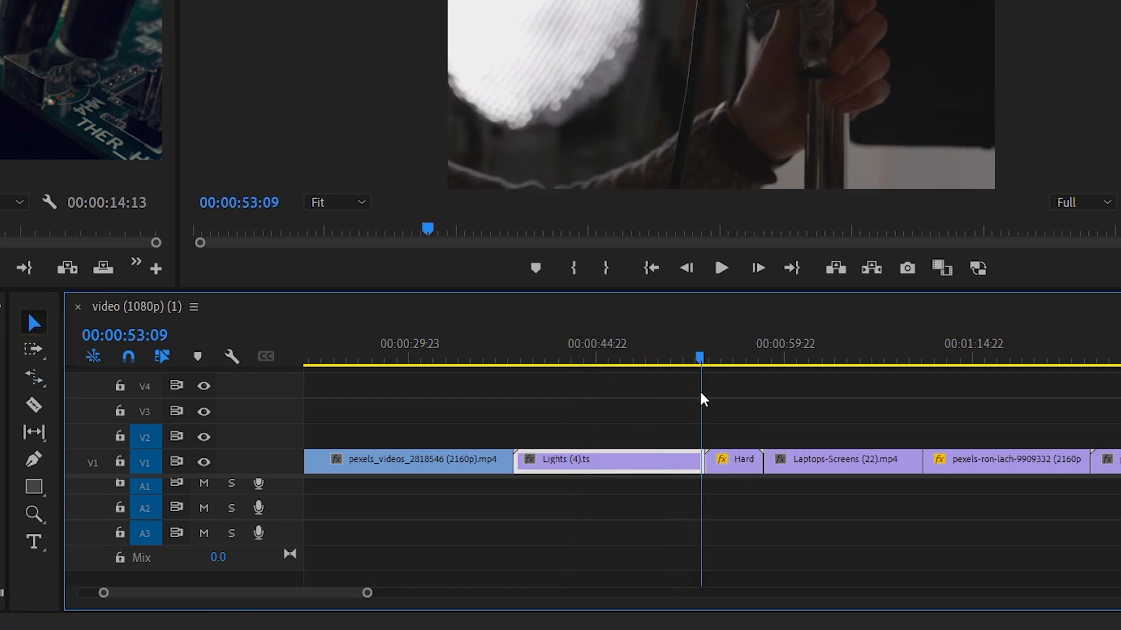
pyautogui.press('space')
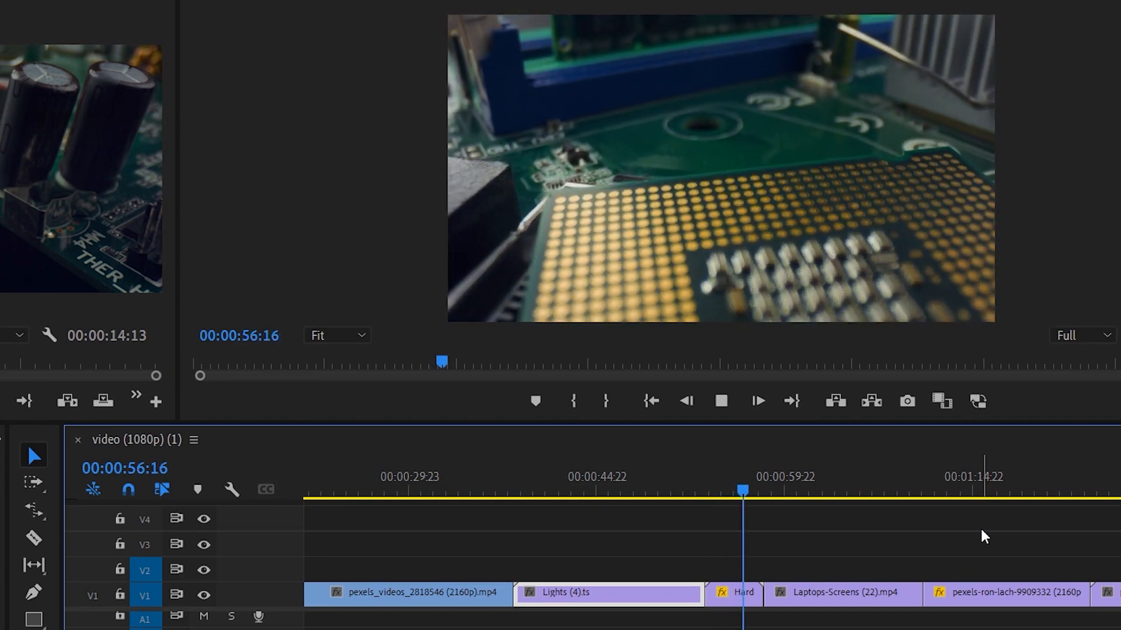
pyautogui.press('space')
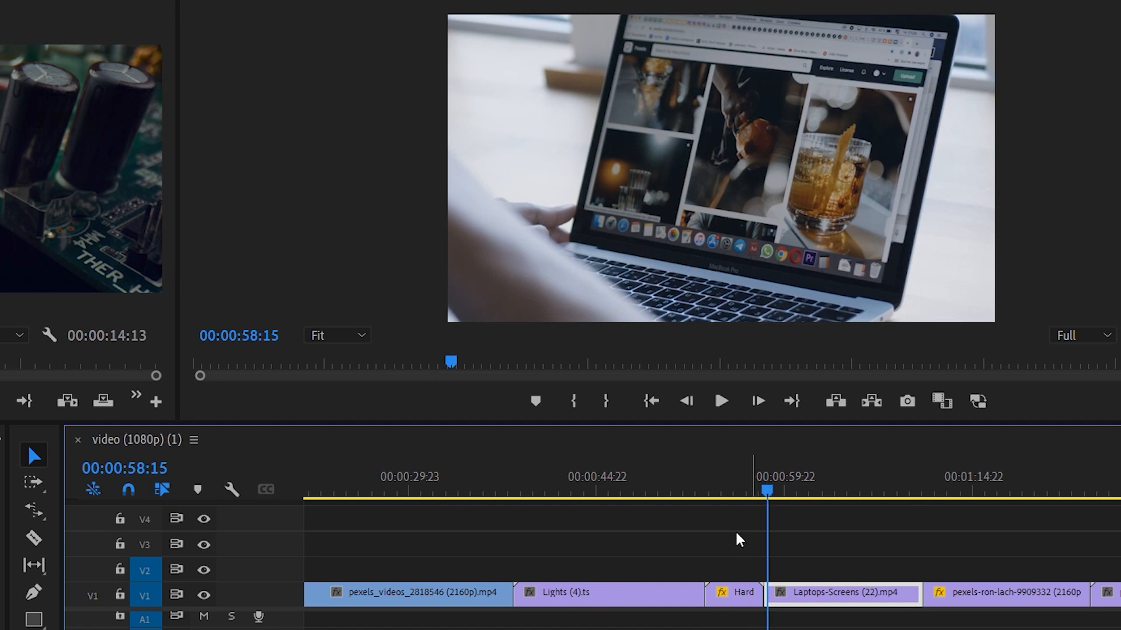
# Move Hardware (6).ts back up to V2, extend its start earlier over Lights (4).ts, and play from there
pyautogui.moveTo(734, 593); pyautogui.dragTo(734, 568)
pyautogui.press('b')
pyautogui.moveTo(706, 564); pyautogui.dragTo(568, 560)
pyautogui.moveTo(764, 501); pyautogui.dragTo(568, 484)
pyautogui.press('space')
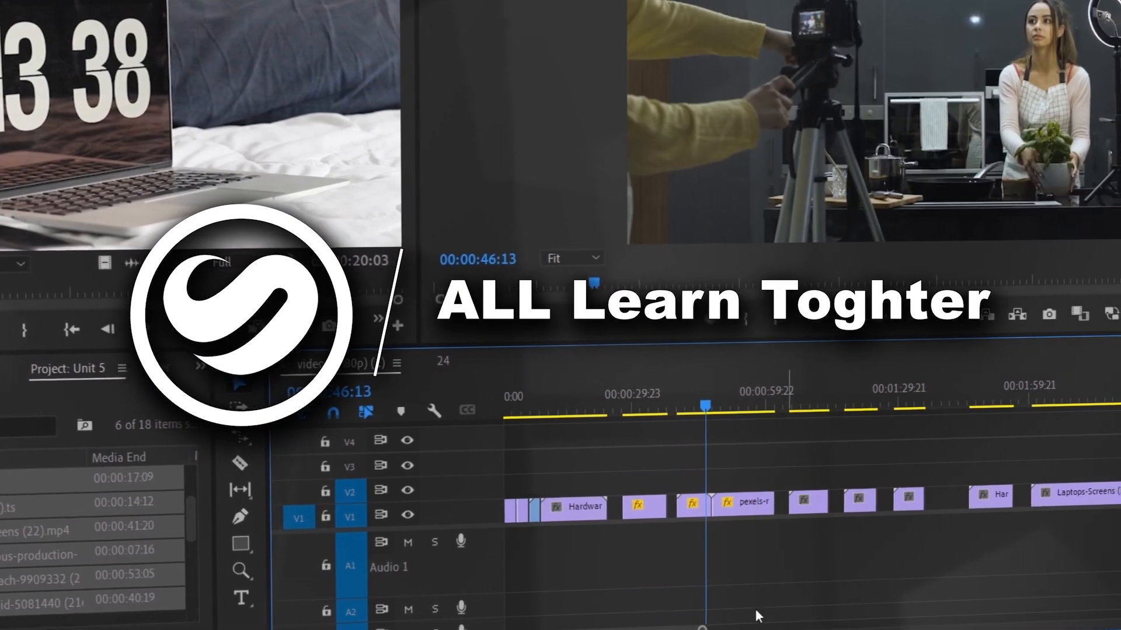
pyautogui.moveTo(704, 628); pyautogui.dragTo(872, 627)
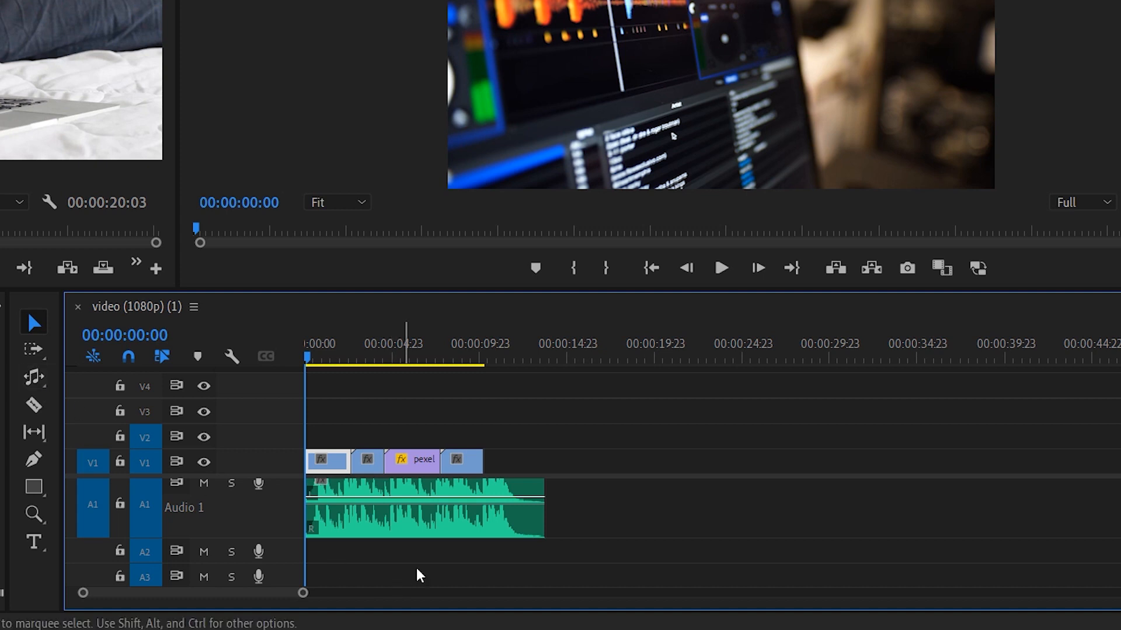
# Compare the length of the A1 music clip with the V1 clips, and play the sequence from the start past the video's end
pyautogui.click(512, 534)
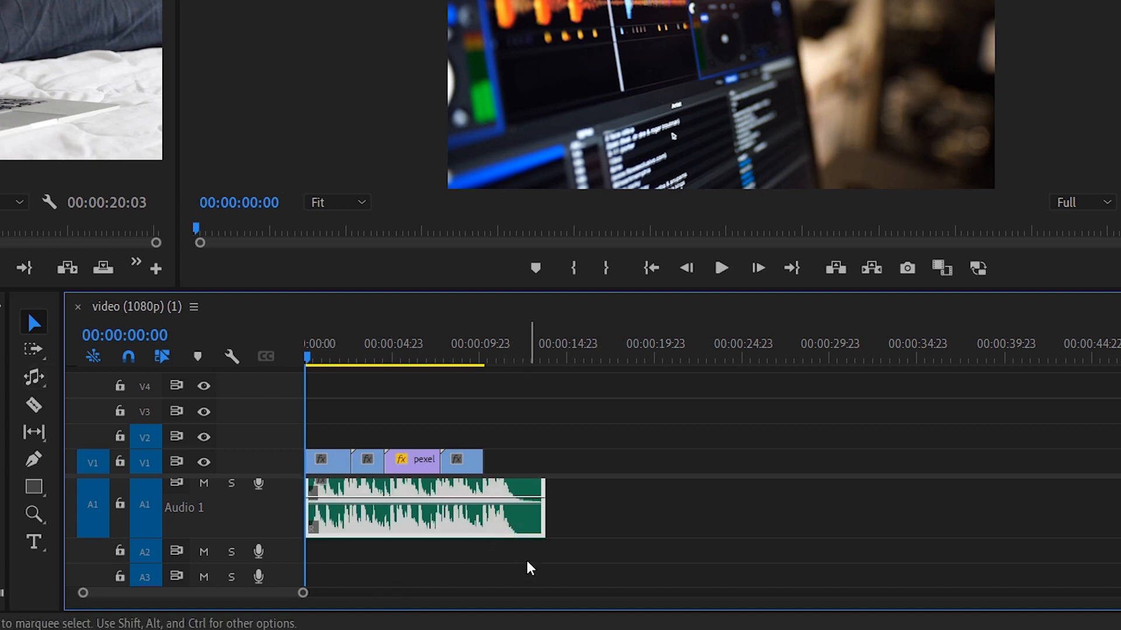
pyautogui.moveTo(493, 430); pyautogui.dragTo(321, 459)
pyautogui.moveTo(506, 558); pyautogui.dragTo(354, 503)
pyautogui.click(384, 570)
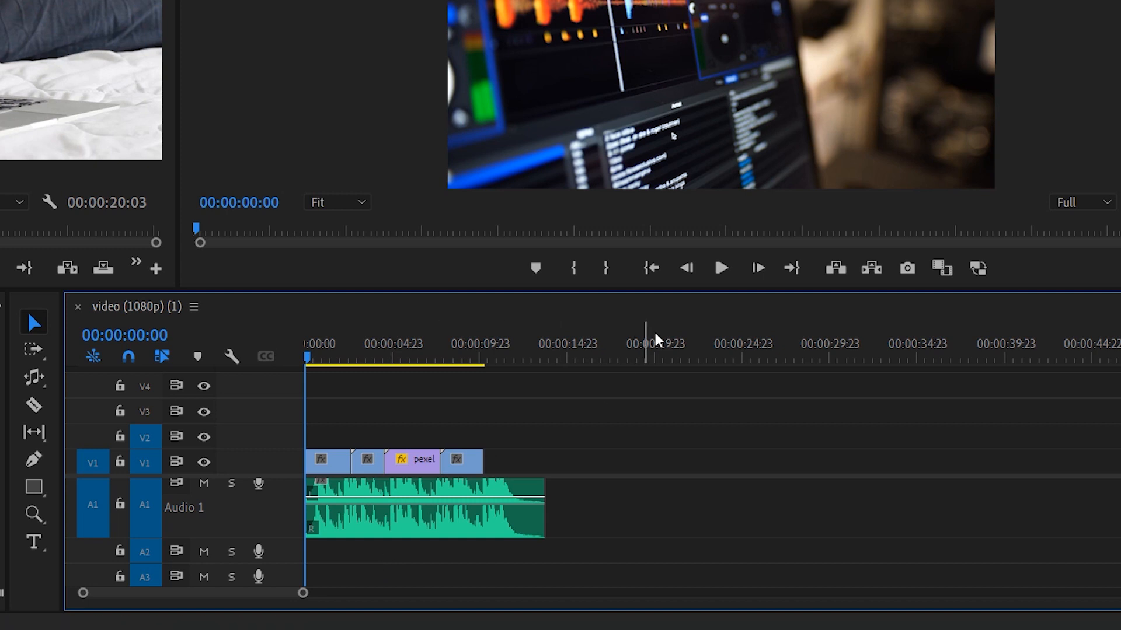
pyautogui.click(721, 269)
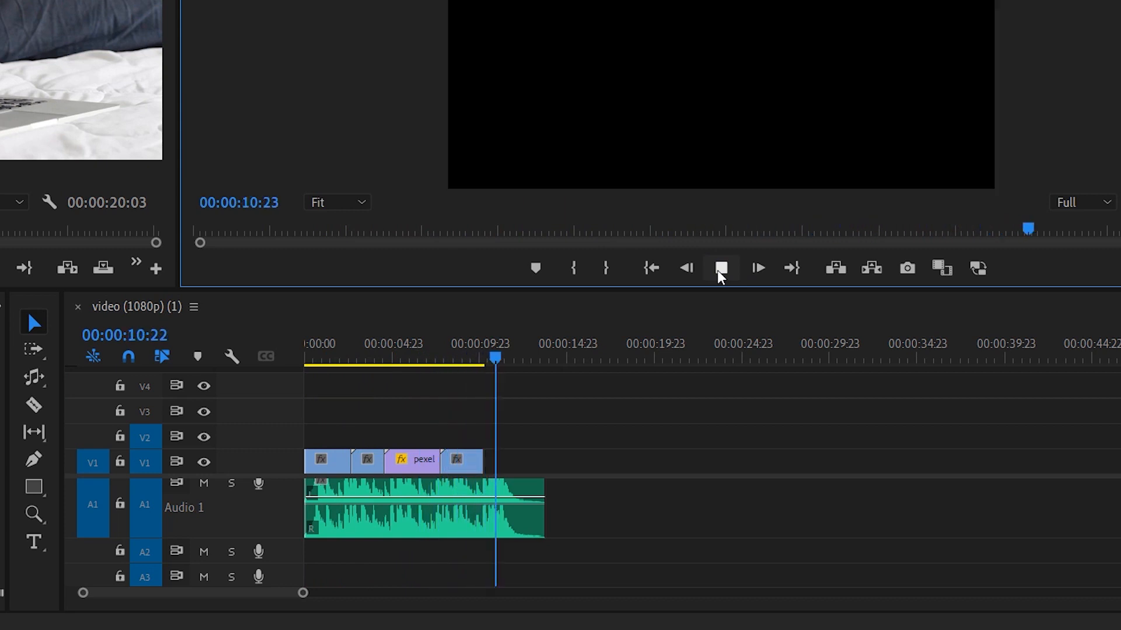
pyautogui.click(721, 273)
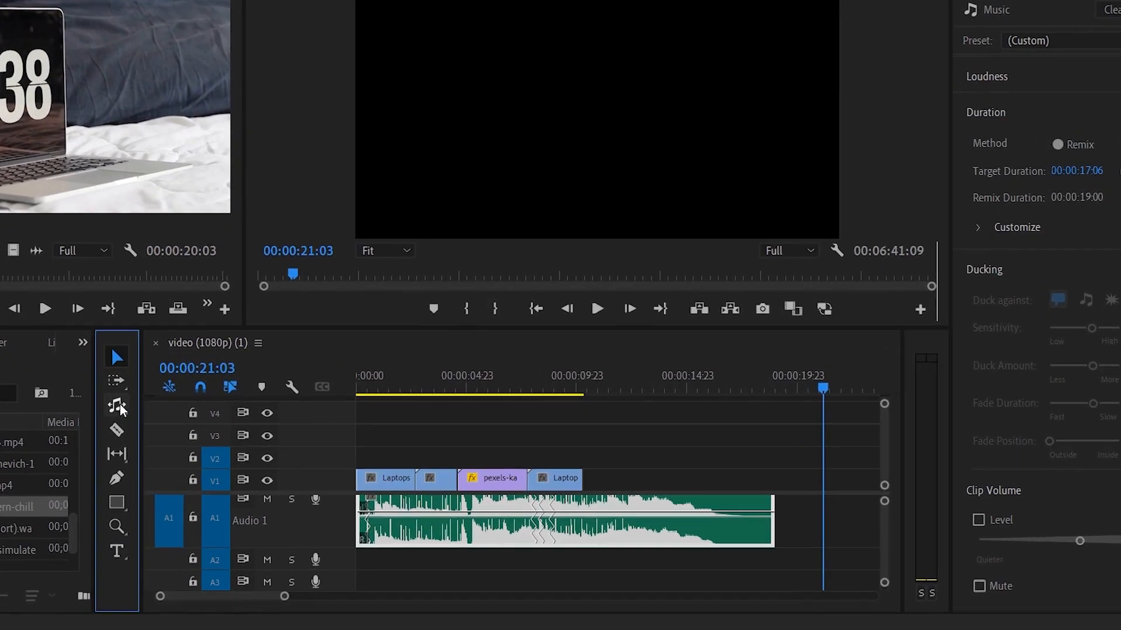
# Remix the A1 music clip to a target duration of 00:00:10:07, matching the end of the last V1 clip
pyautogui.click(199, 434)
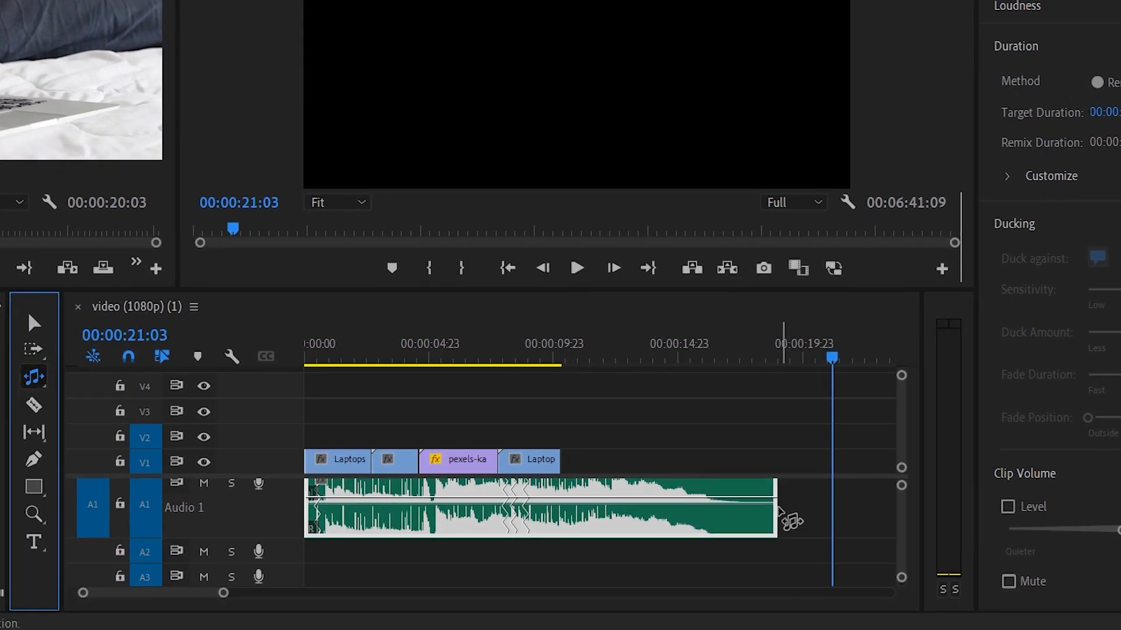
pyautogui.moveTo(781, 519); pyautogui.dragTo(563, 518)
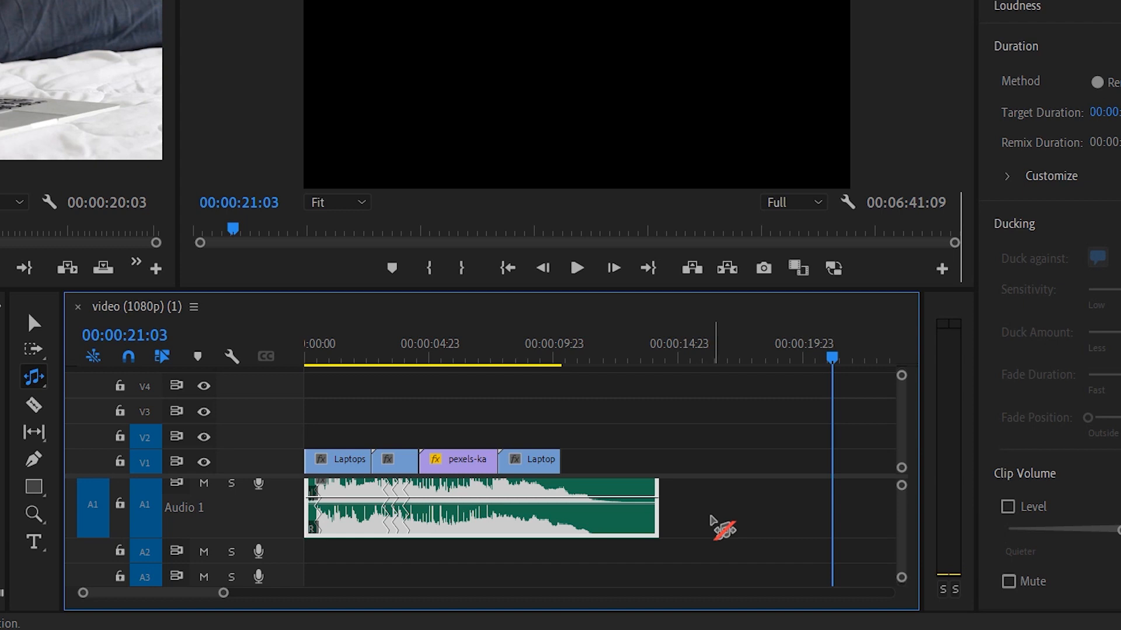
# Examine the remix edit marks on the A1 music up close and play across them, stopping at 00:00:03:15
pyautogui.press('=')
pyautogui.press('=')
pyautogui.press('=')
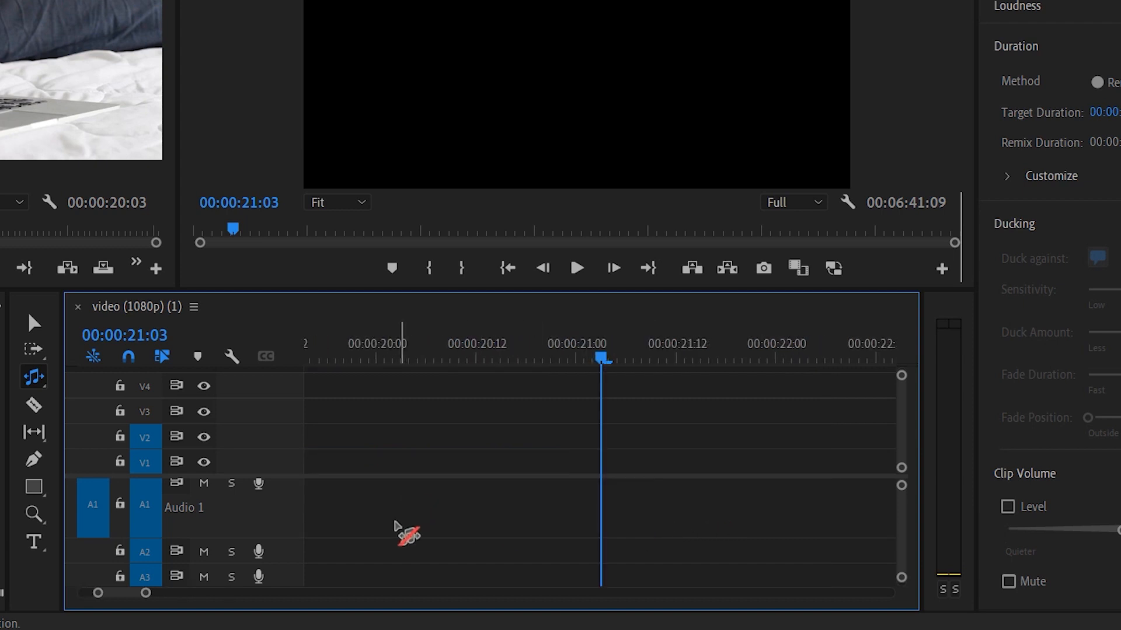
pyautogui.moveTo(142, 595); pyautogui.dragTo(97, 601)
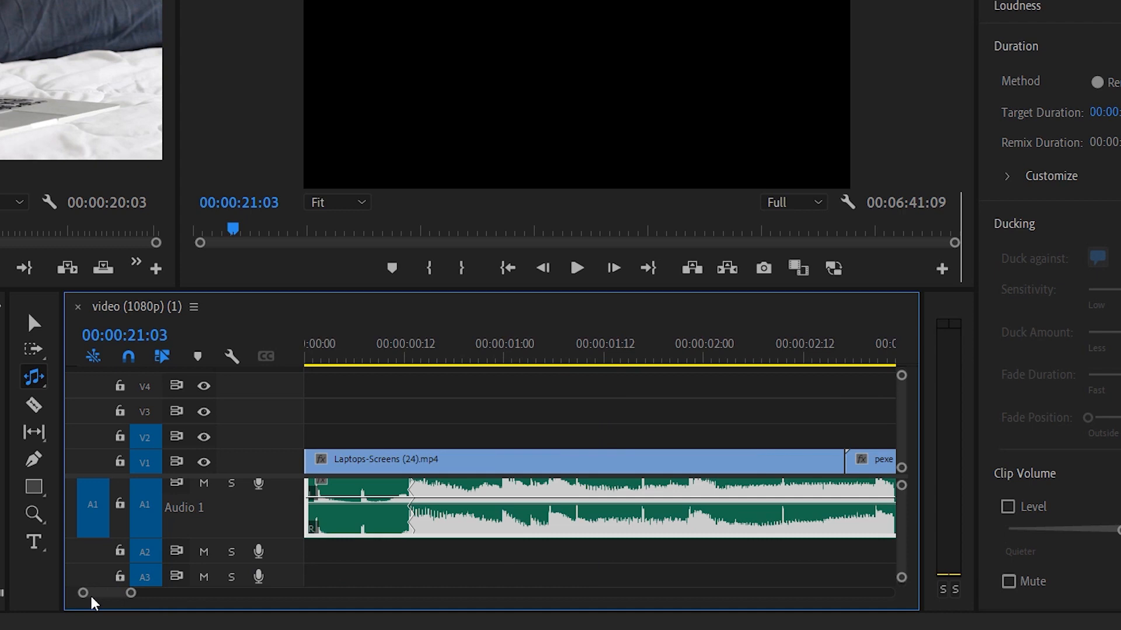
pyautogui.scroll(-5, 633, 528)
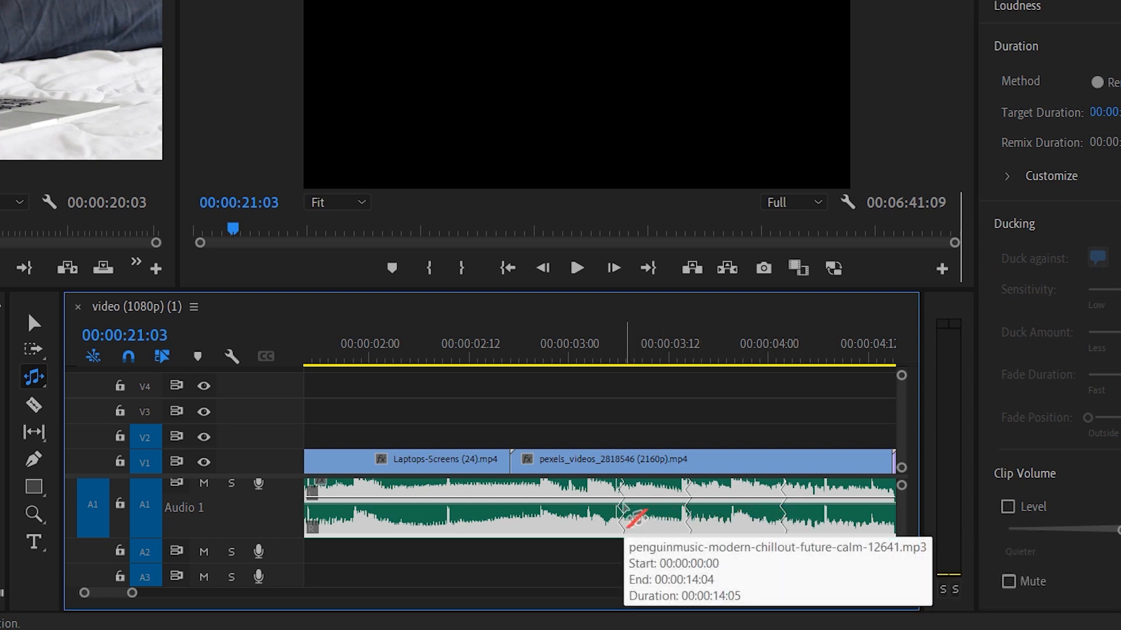
pyautogui.press('v')
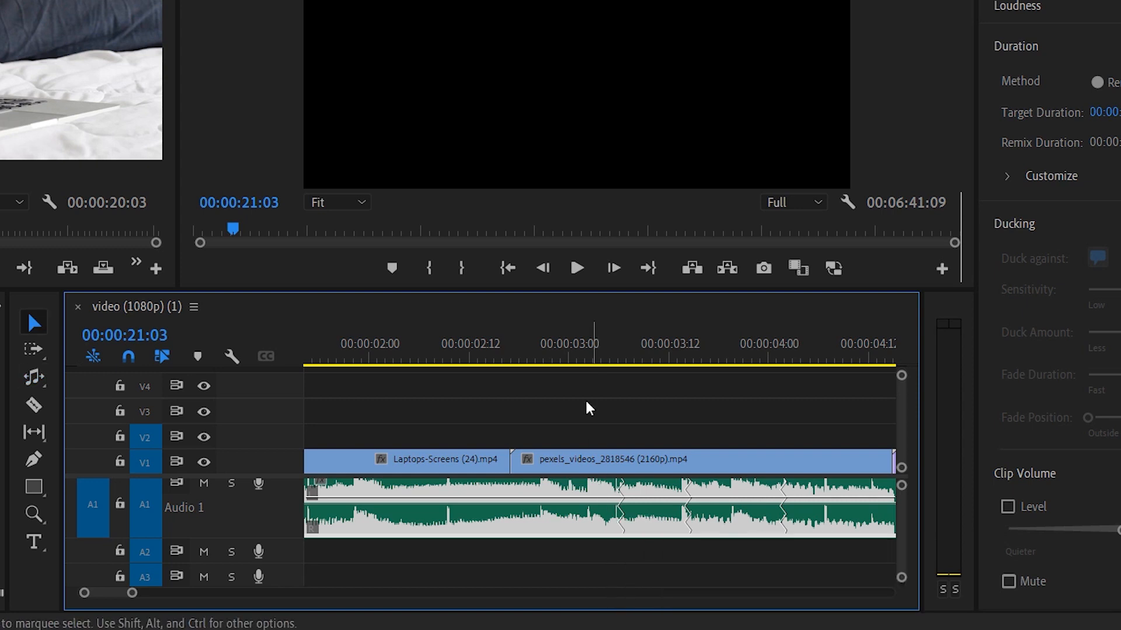
pyautogui.click(586, 352)
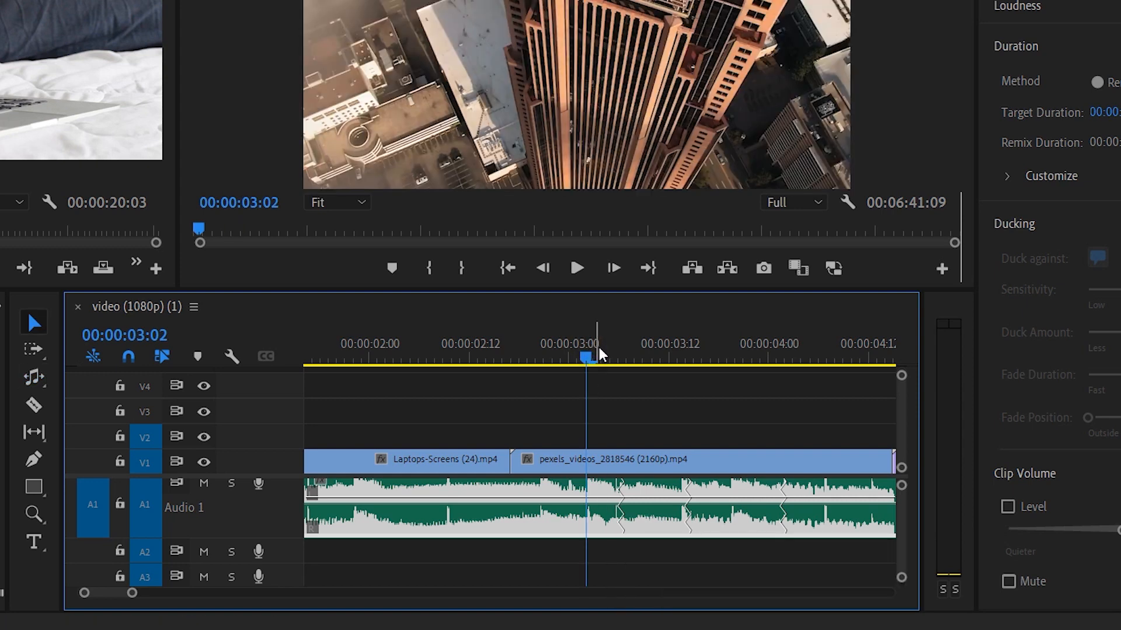
pyautogui.click(602, 356)
pyautogui.press('space')
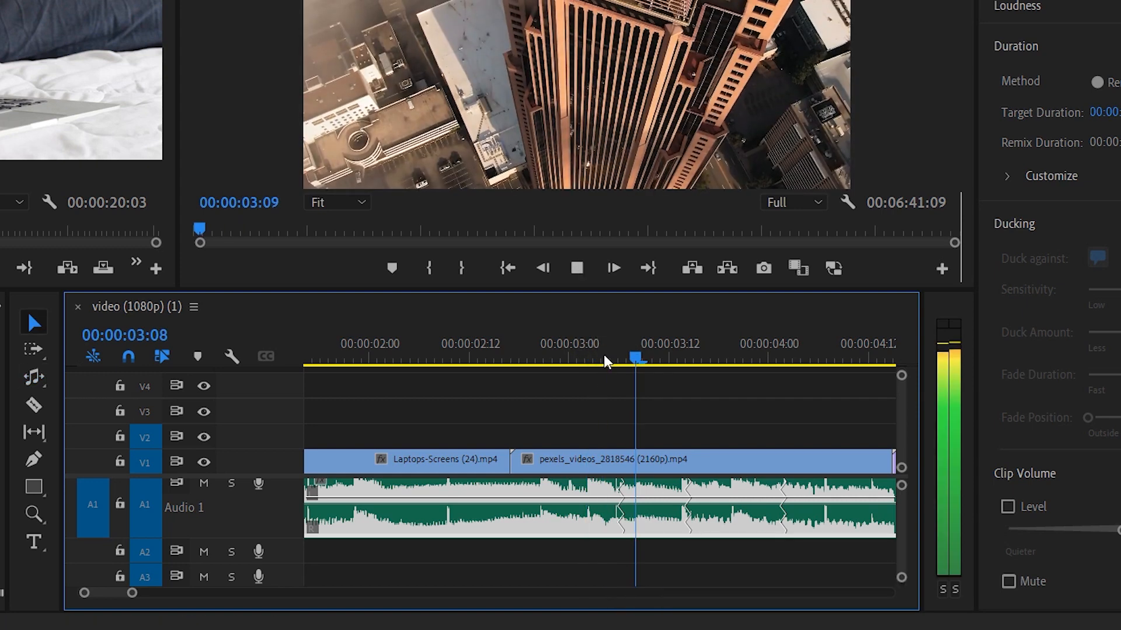
pyautogui.press('space')
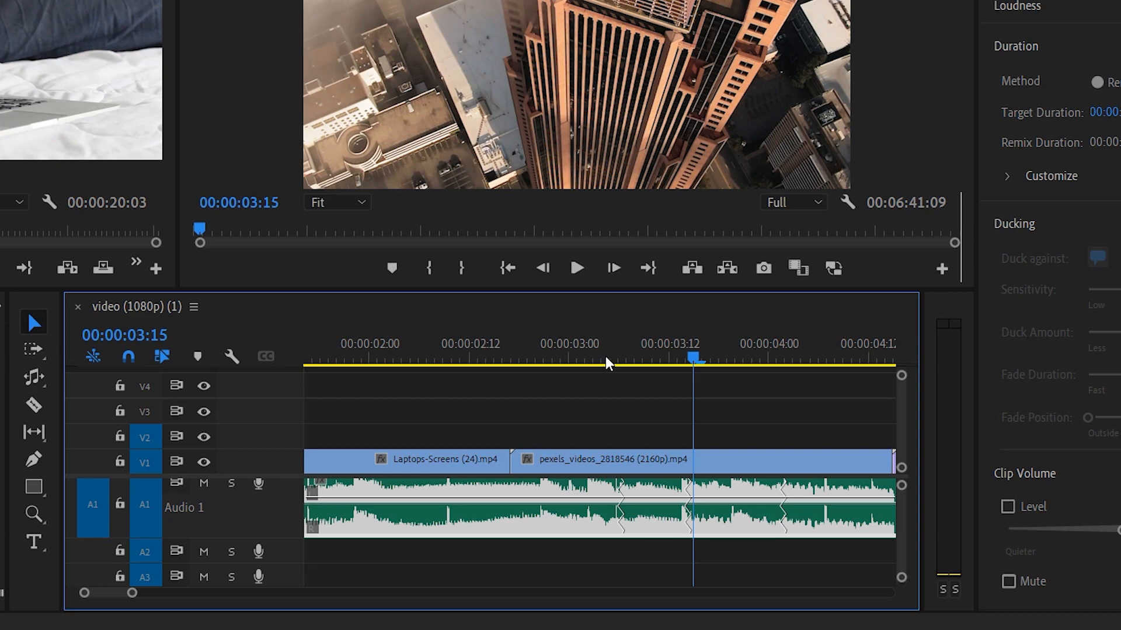
# Set the music clip's remix target duration to 00:22:10:07
pyautogui.press('-')
pyautogui.press('-')
pyautogui.press('-')
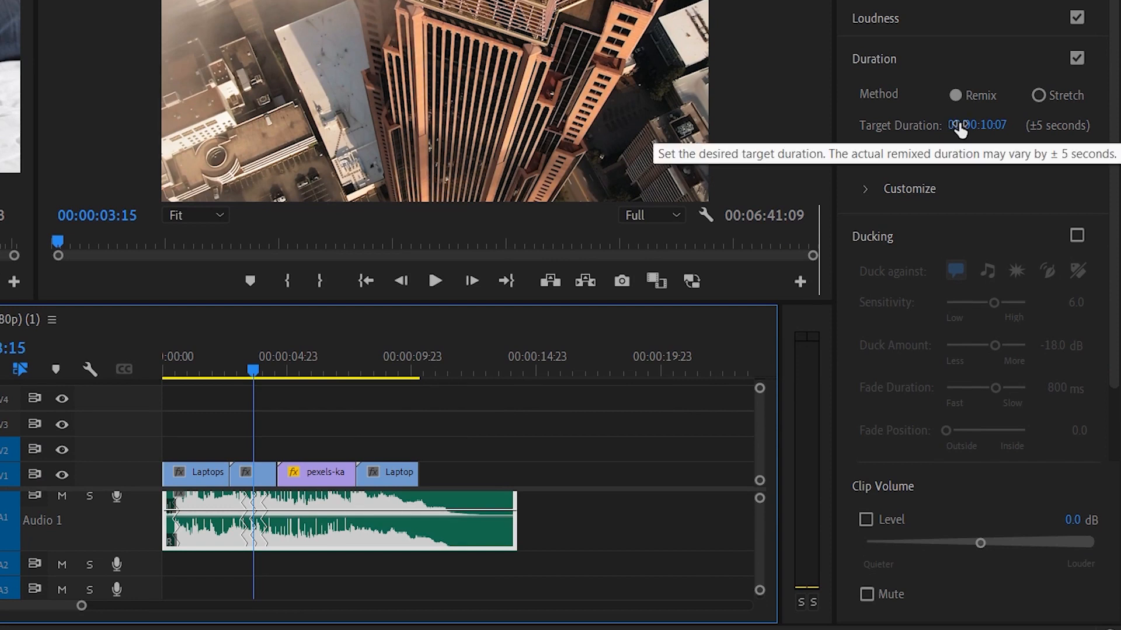
pyautogui.click(970, 126)
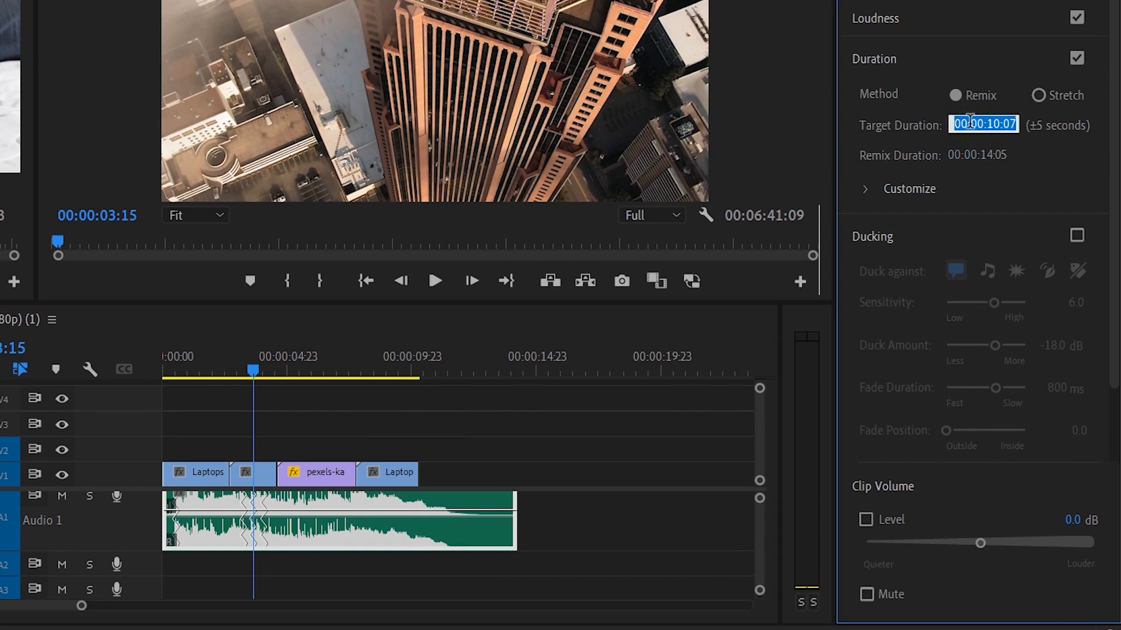
pyautogui.click(974, 125)
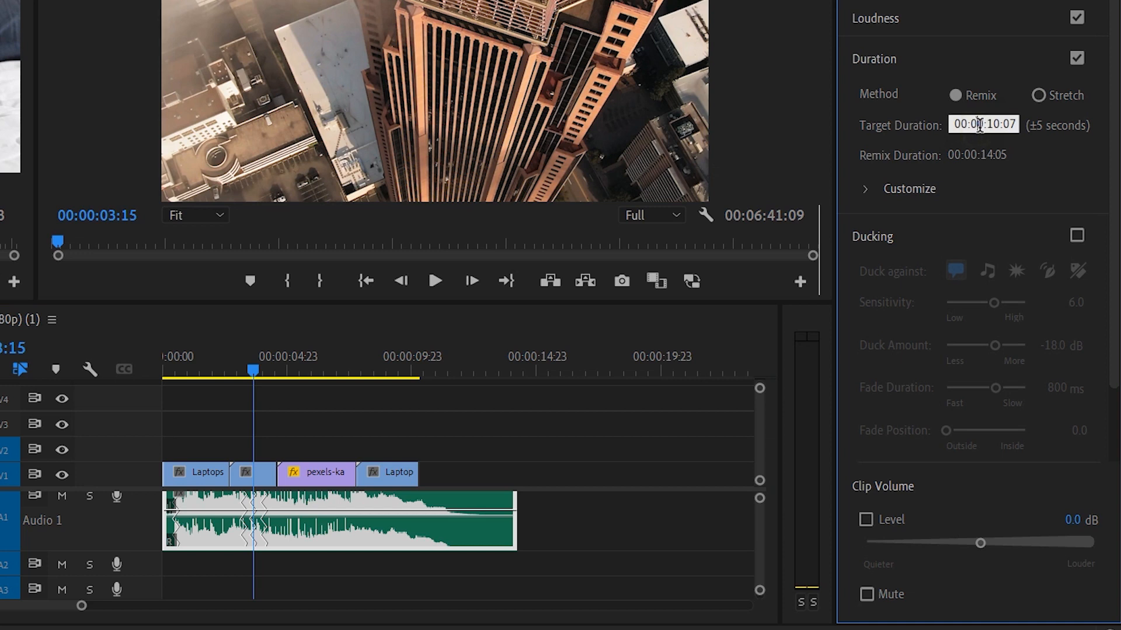
pyautogui.moveTo(976, 124); pyautogui.dragTo(983, 128)
pyautogui.write('22')
# Customize the music remix, trying fewer and more segments, and set Segments to 5.1 and Variations to 5.1
pyautogui.click(864, 188)
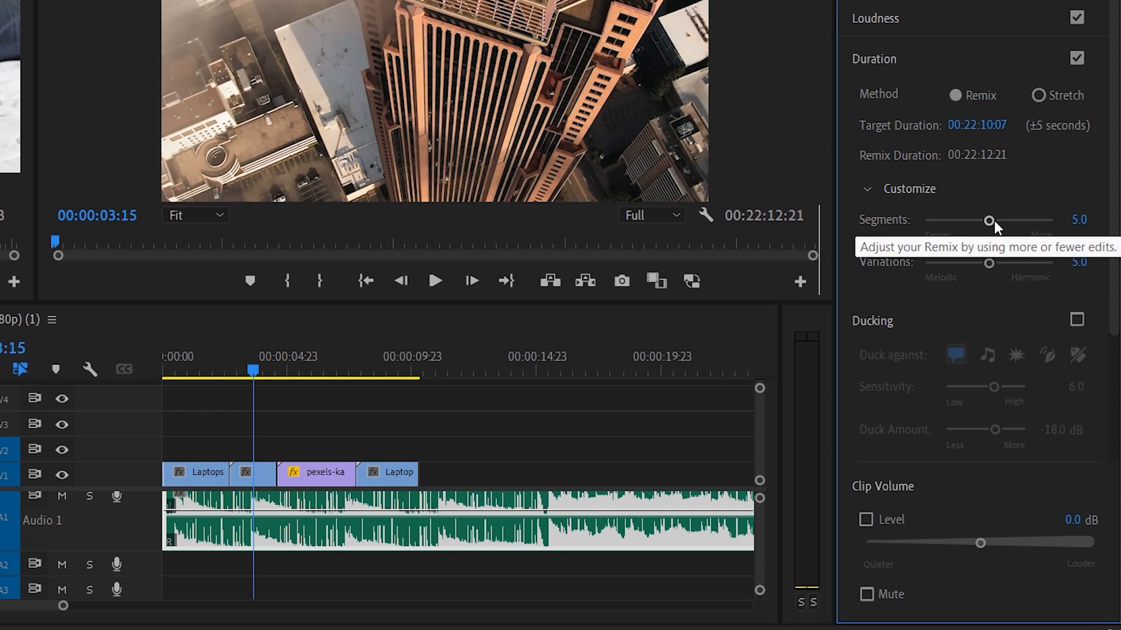
pyautogui.moveTo(989, 220); pyautogui.dragTo(947, 220)
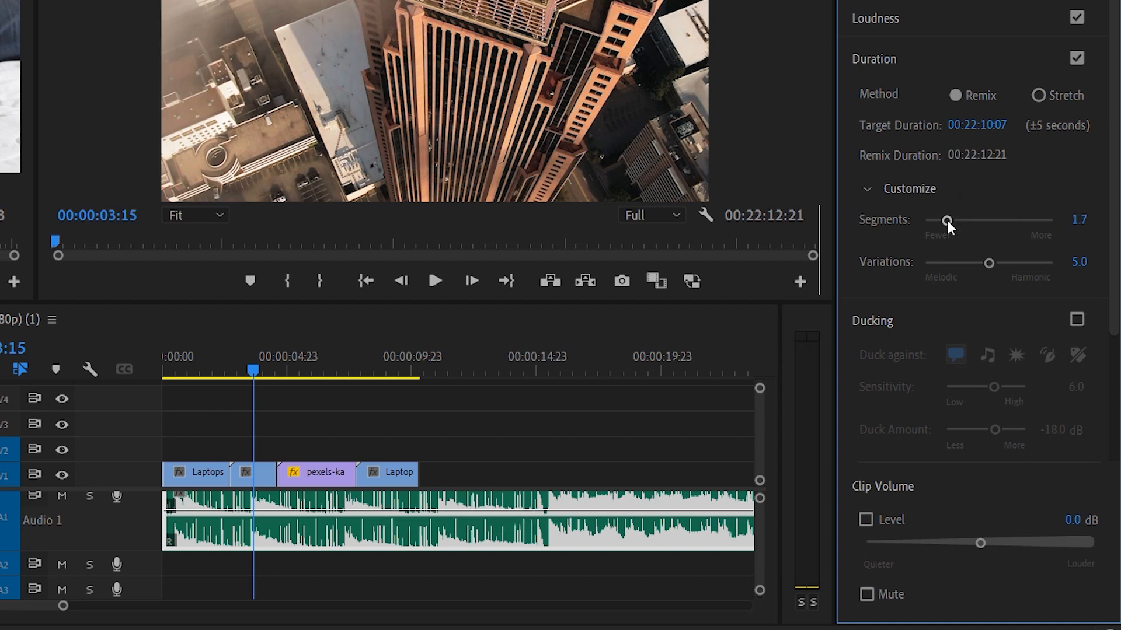
pyautogui.moveTo(947, 220); pyautogui.dragTo(1015, 225)
pyautogui.moveTo(986, 261)
pyautogui.mouseDown()
pyautogui.moveTo(955, 254)
pyautogui.moveTo(1018, 264)
pyautogui.moveTo(996, 260)
pyautogui.mouseUp()
pyautogui.moveTo(1011, 220); pyautogui.dragTo(986, 219)
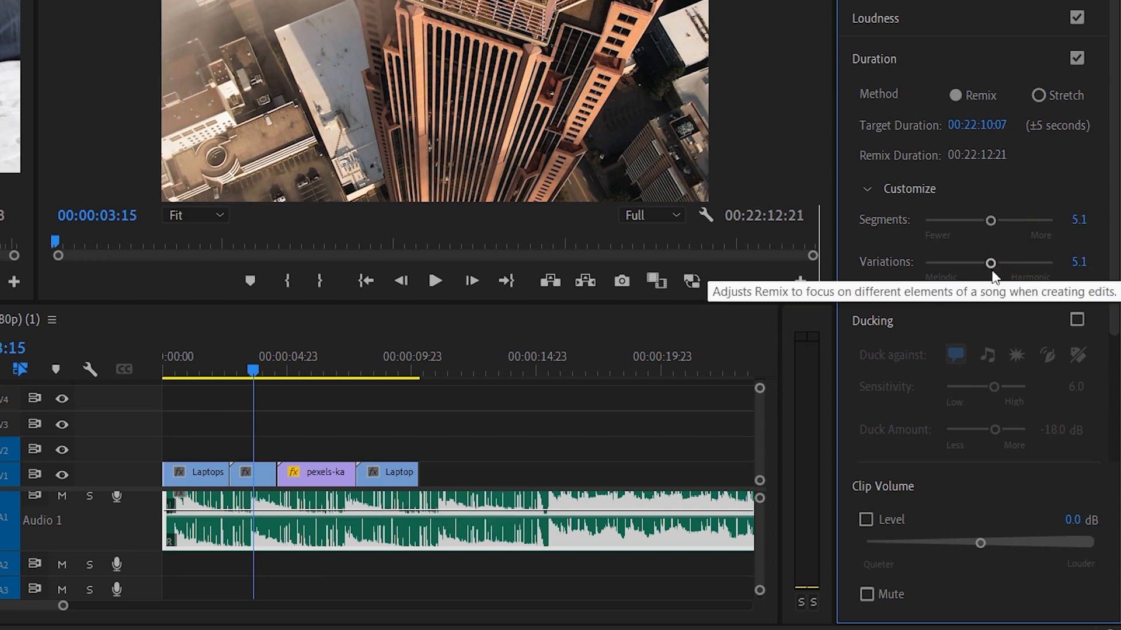